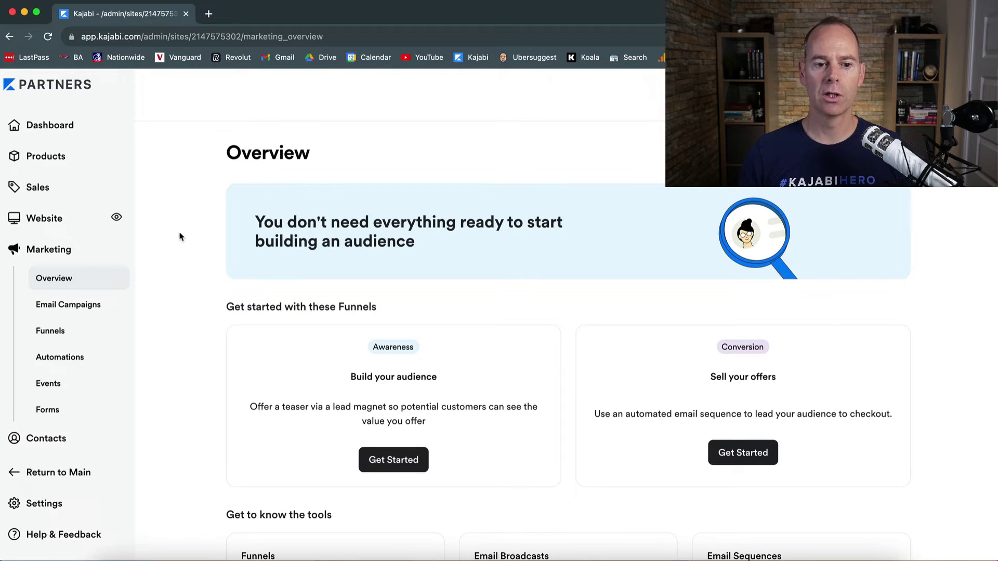
pyautogui.click(45, 221)
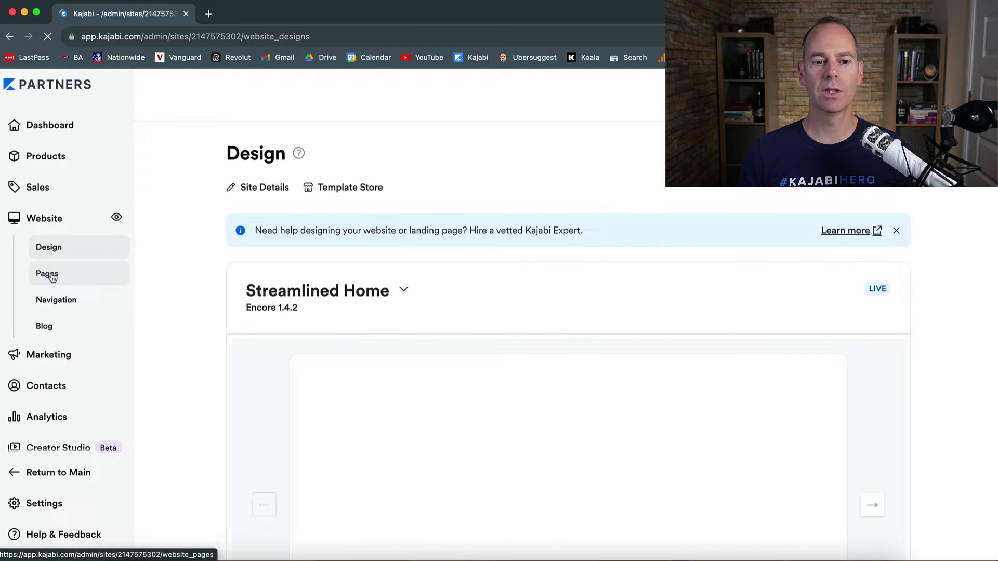
pyautogui.click(104, 274)
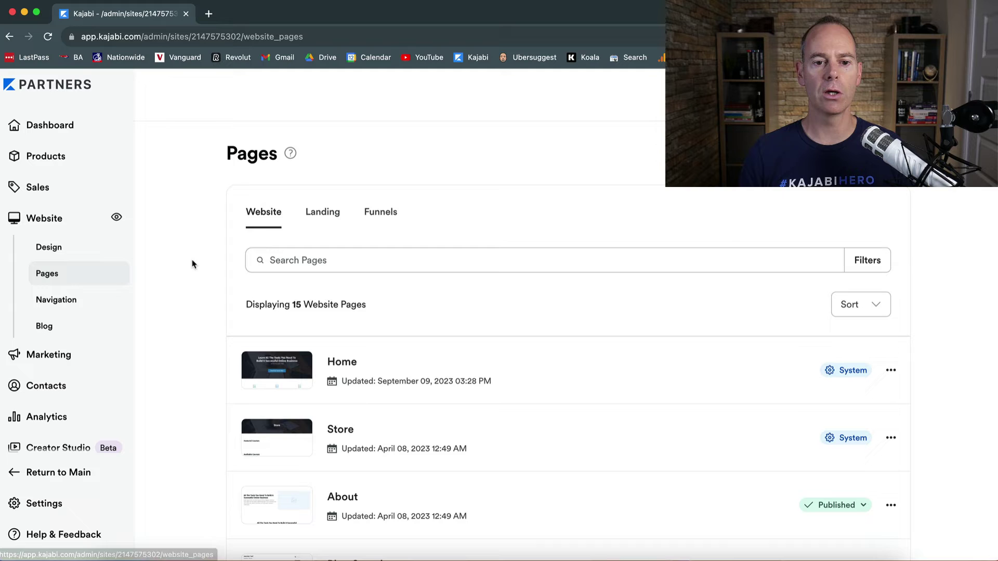
pyautogui.click(330, 216)
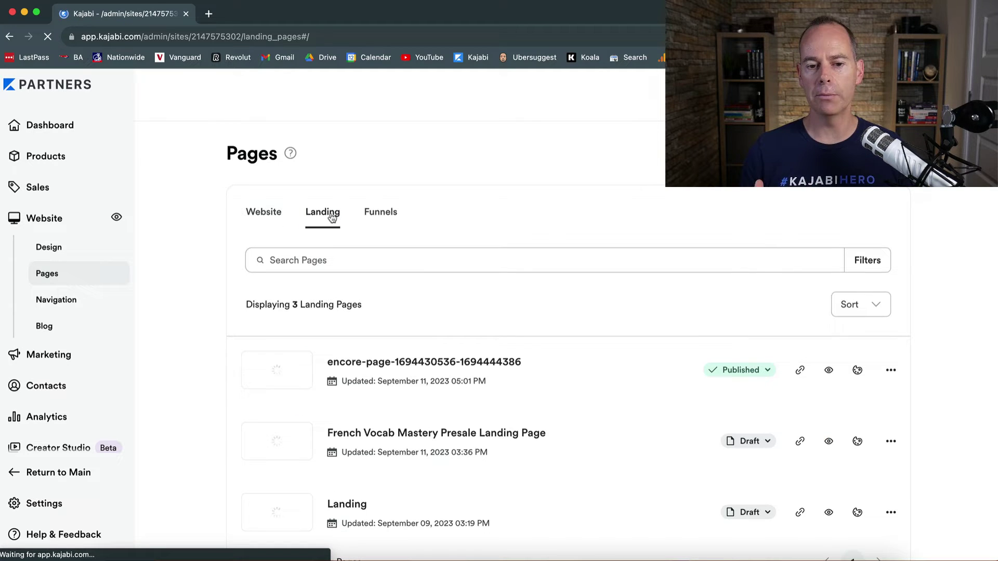
pyautogui.click(387, 216)
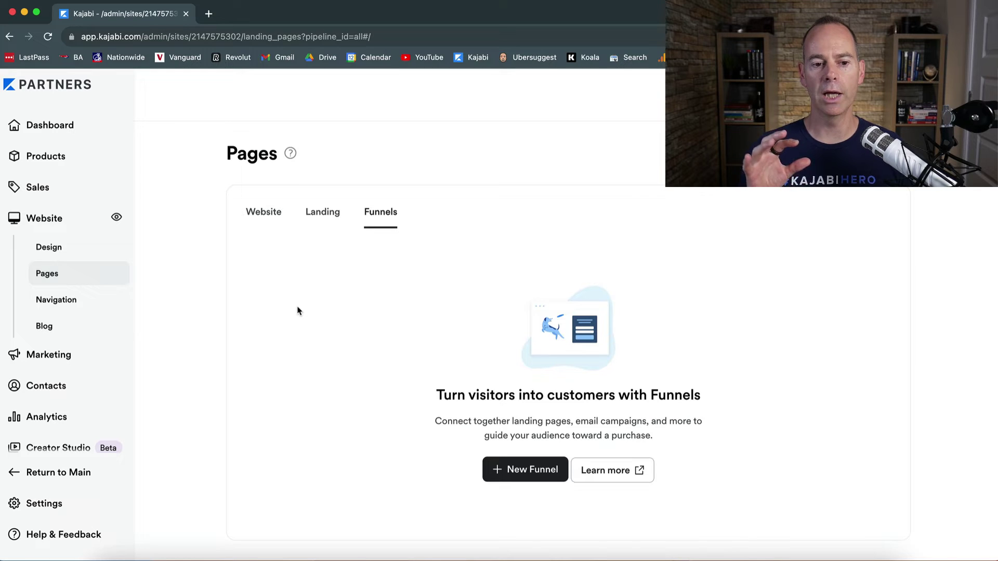
pyautogui.click(46, 356)
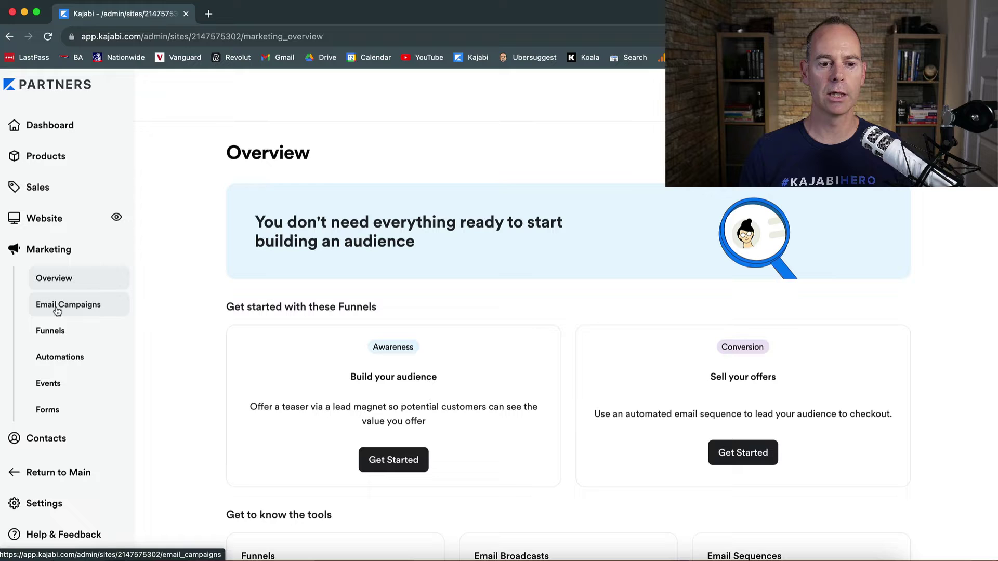
# Go to Marketing > Funnels, start a first funnel and browse the template gallery
pyautogui.click(50, 332)
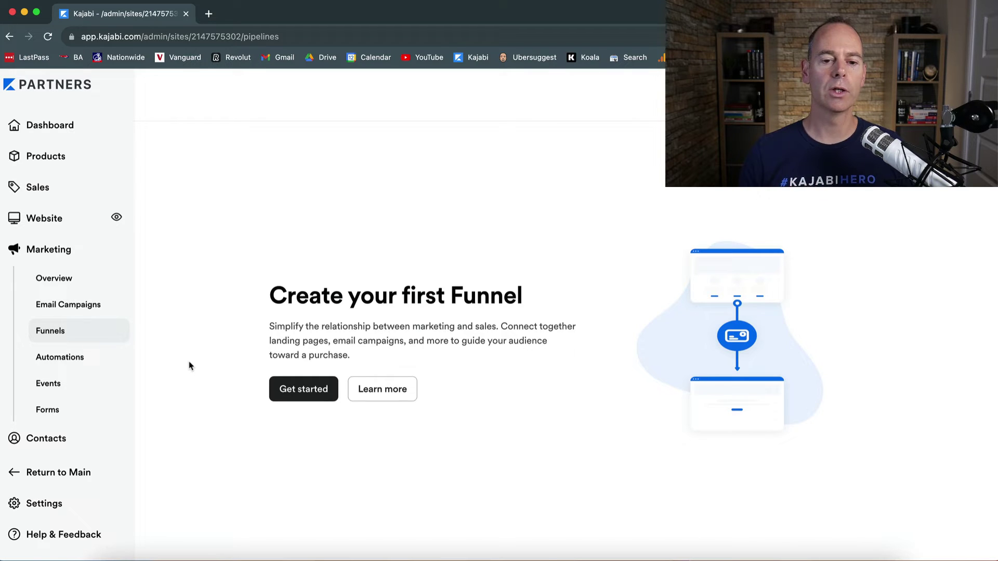
pyautogui.click(302, 390)
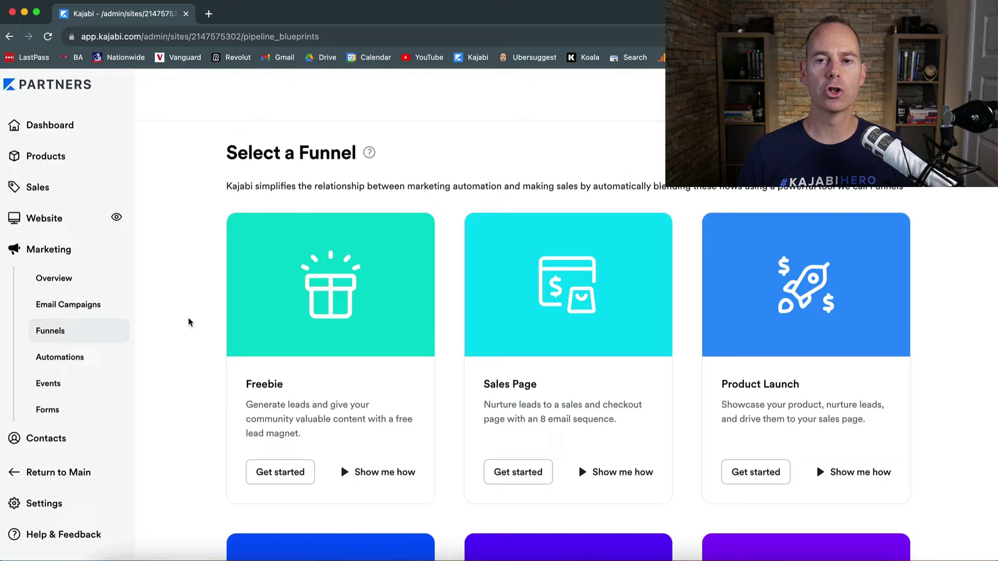
pyautogui.scroll(-2, 189, 322)
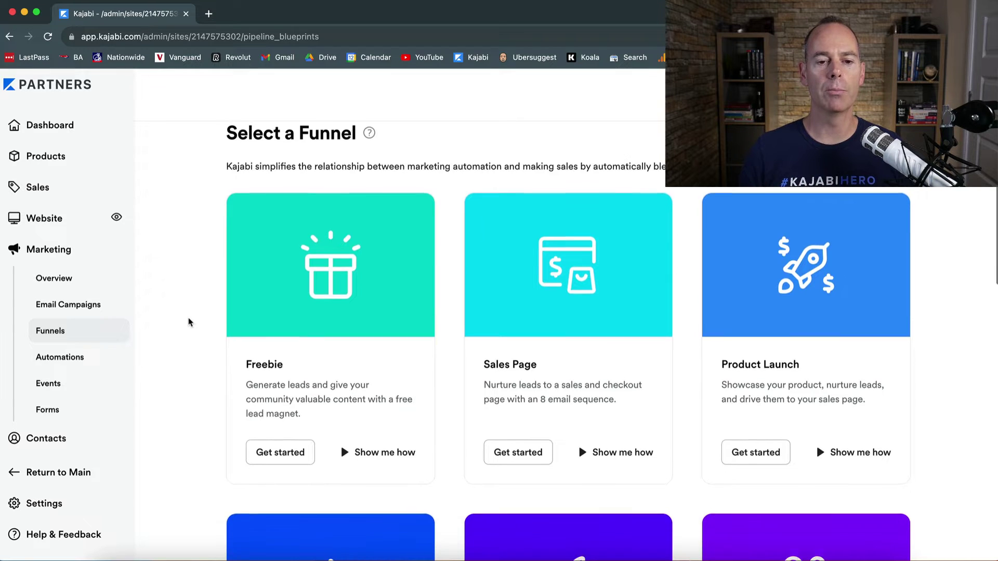
pyautogui.scroll(-1, 189, 322)
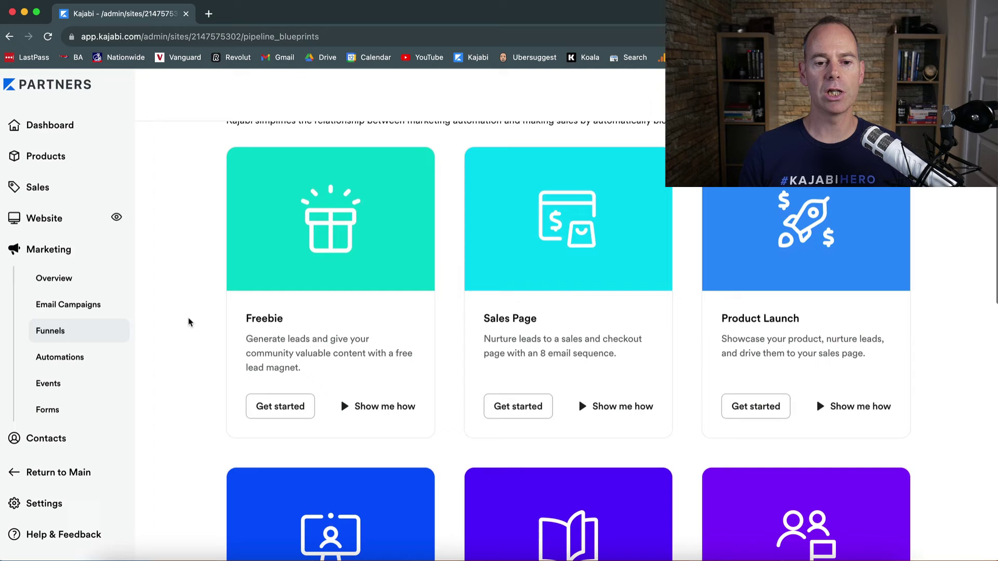
pyautogui.scroll(-1, 188, 322)
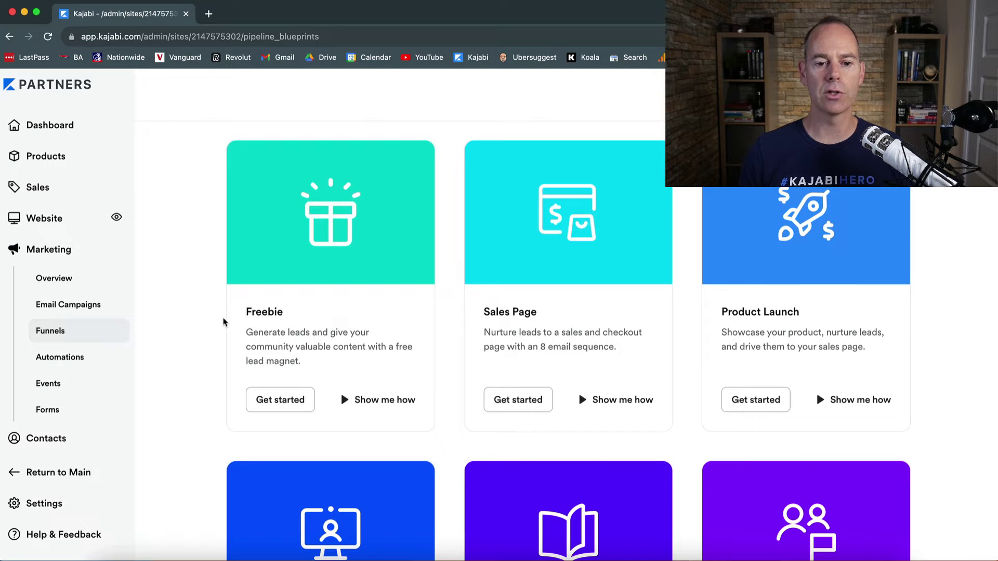
# Preview the Freebie, Sales Page and Product Launch funnel walkthroughs
pyautogui.click(383, 400)
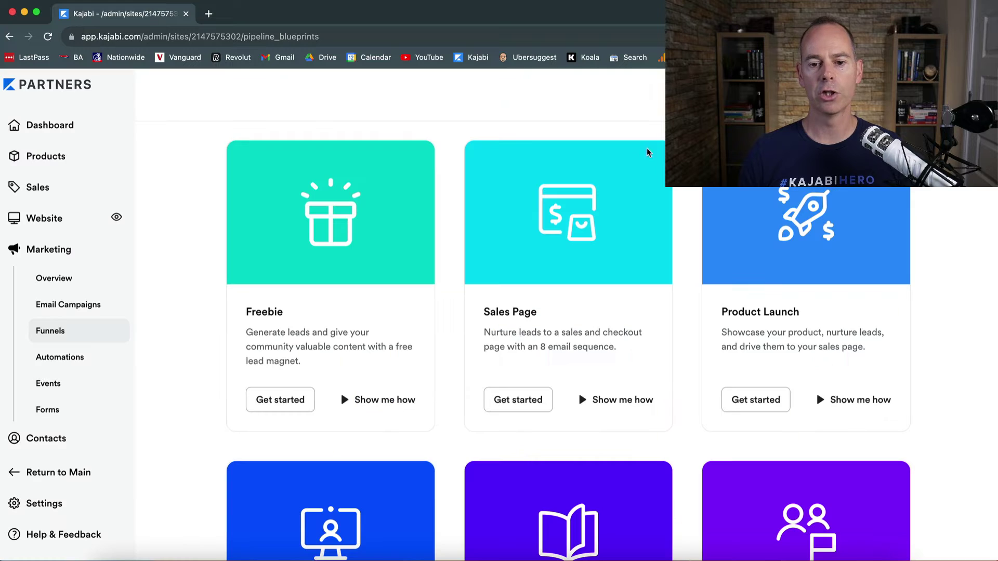
pyautogui.click(650, 148)
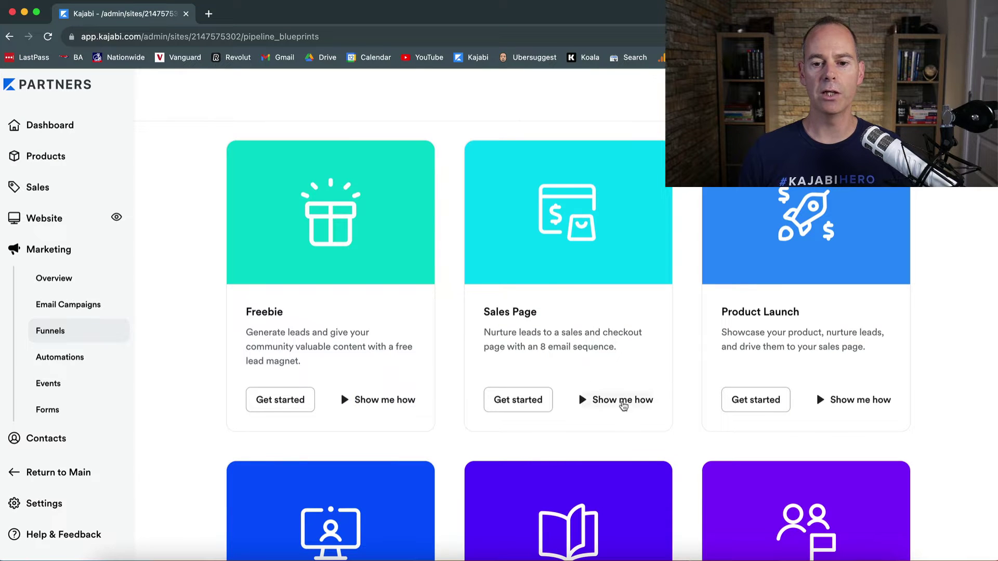
pyautogui.click(621, 400)
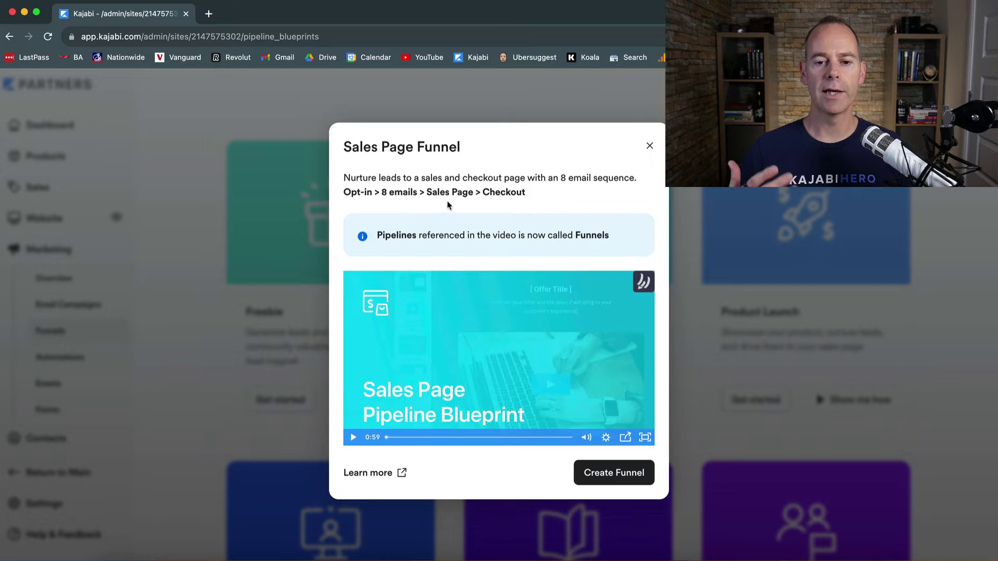
pyautogui.click(649, 148)
pyautogui.click(847, 400)
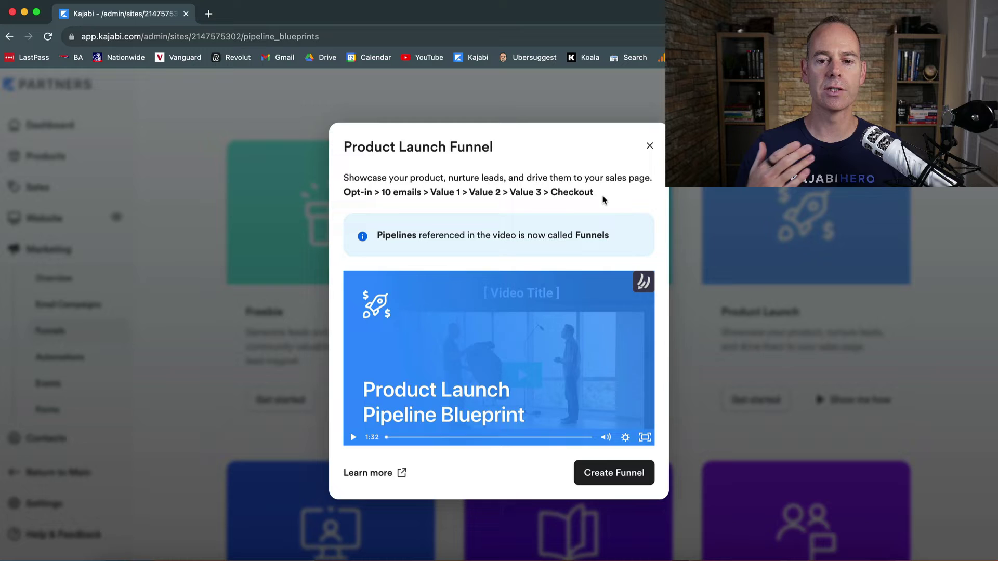
pyautogui.click(650, 145)
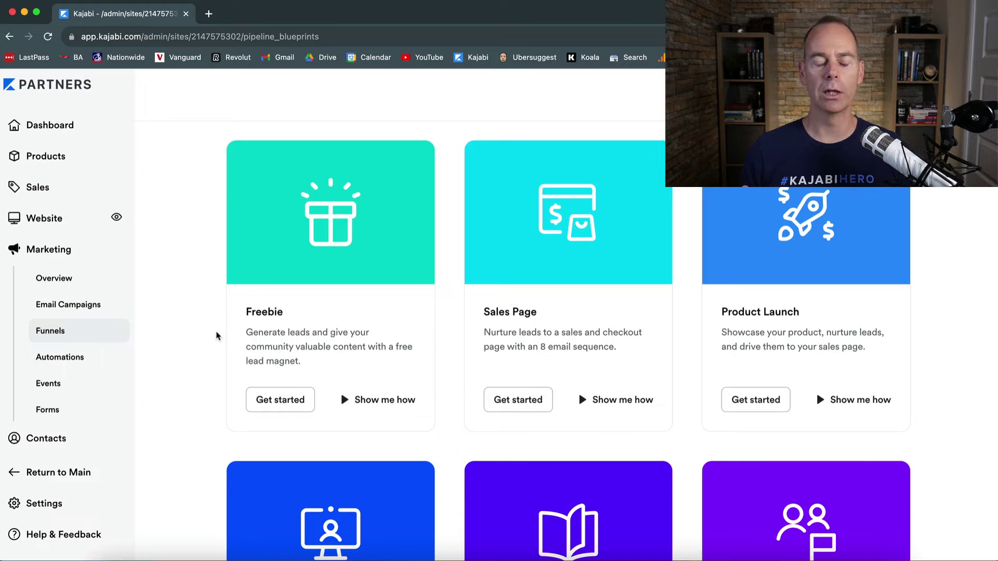
# Expand Legacy Funnels and look through the older templates
pyautogui.scroll(-4, 185, 374)
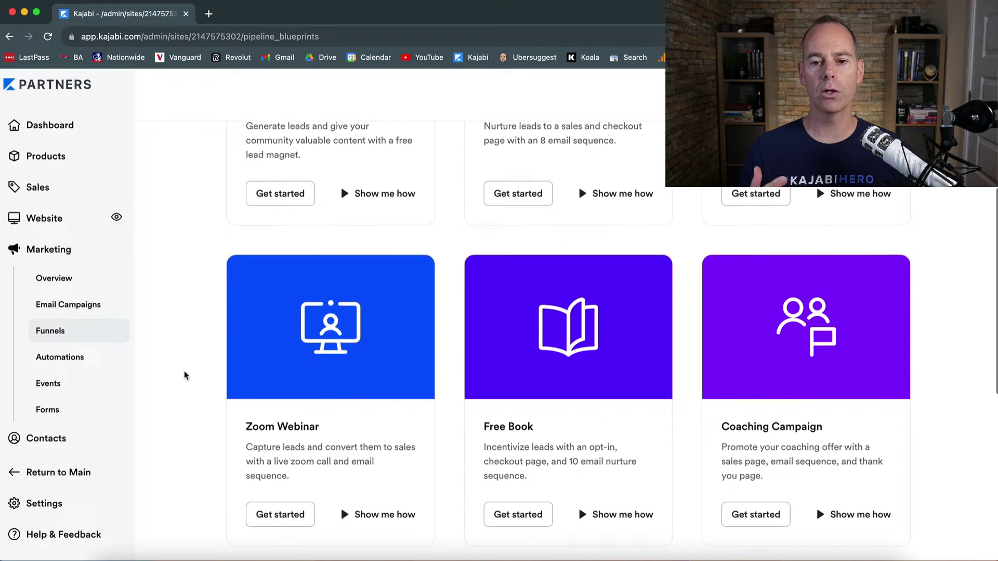
pyautogui.scroll(-6, 185, 375)
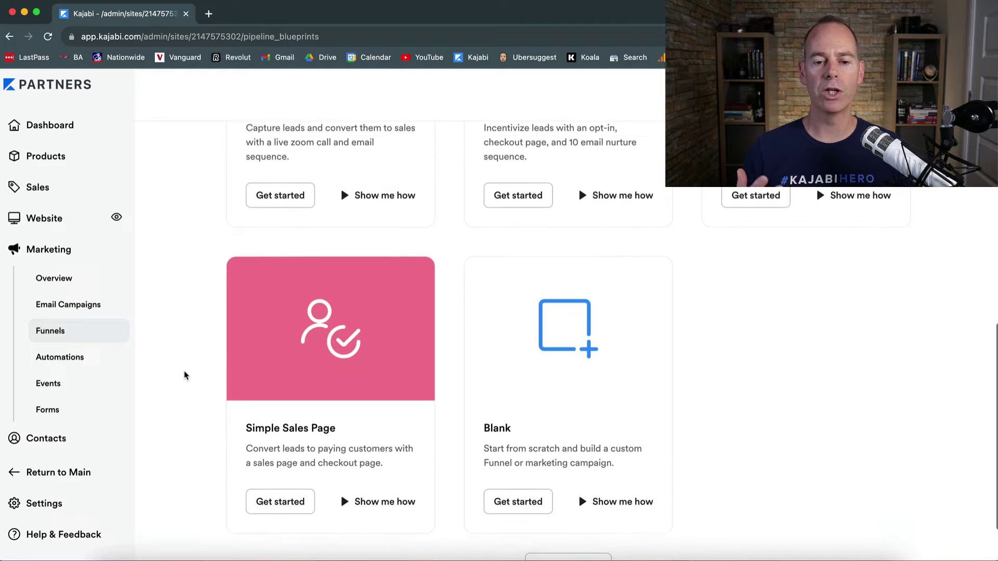
pyautogui.scroll(-2, 186, 374)
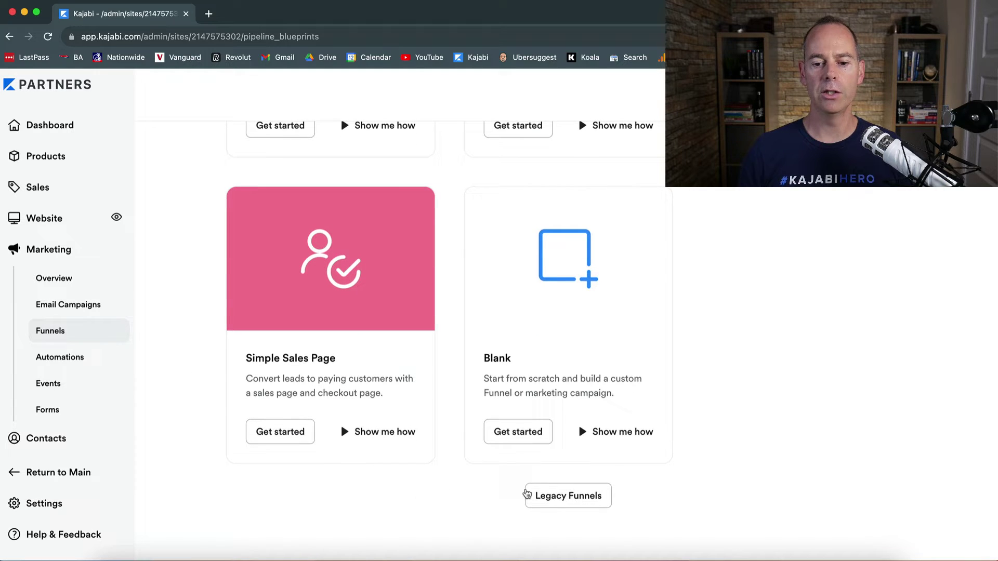
pyautogui.click(526, 494)
pyautogui.scroll(-4, 196, 476)
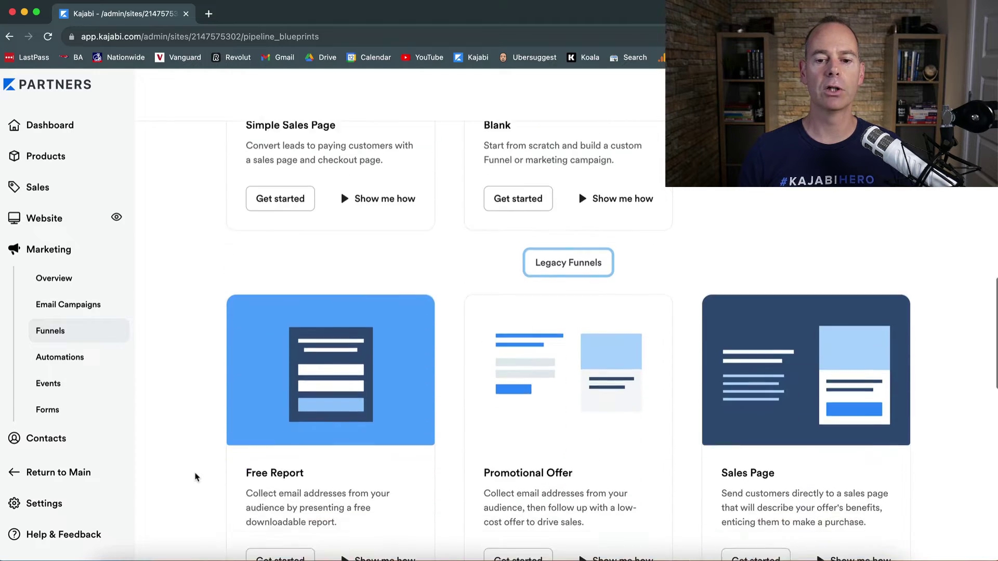
pyautogui.scroll(-7, 196, 477)
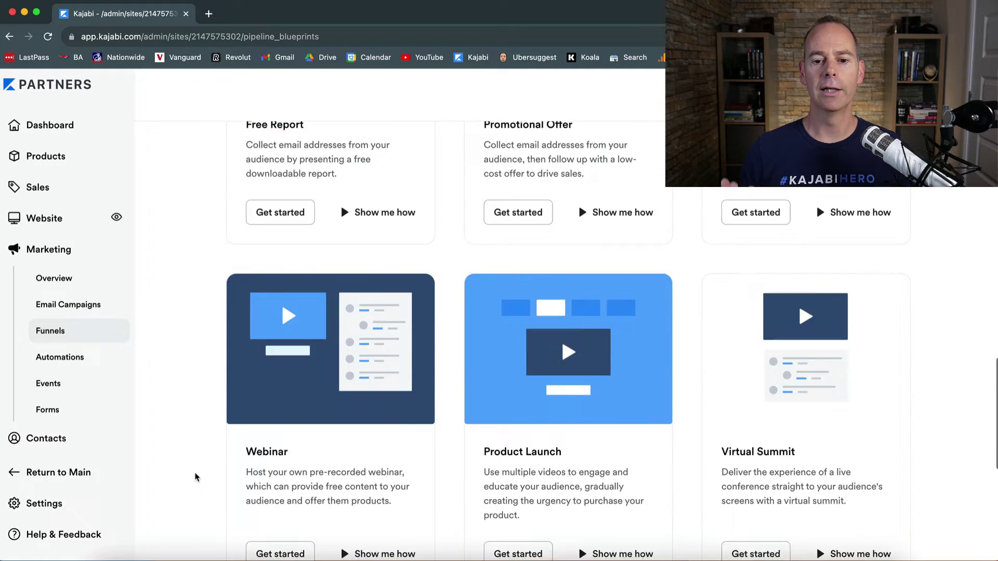
pyautogui.scroll(-6, 196, 478)
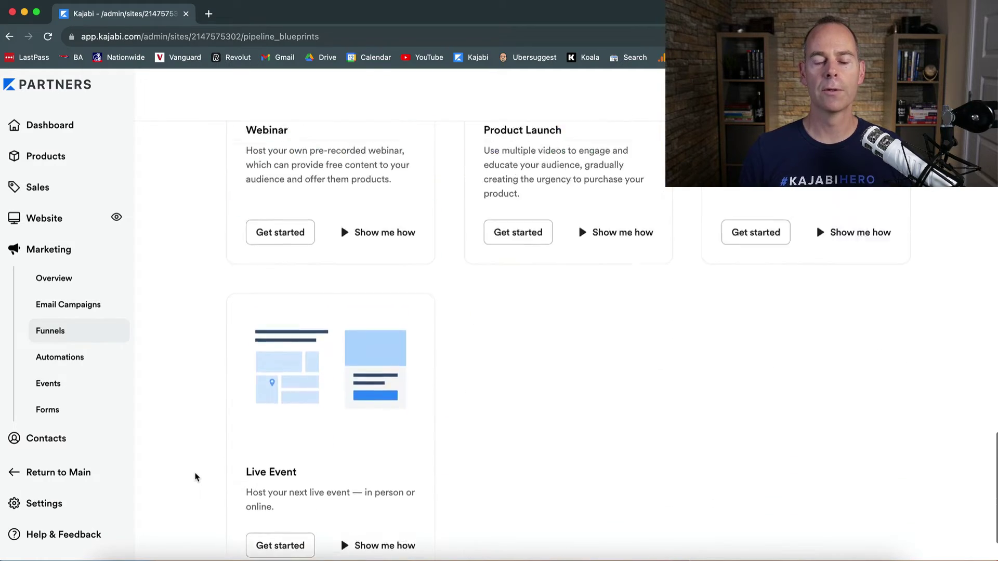
pyautogui.scroll(20, 195, 477)
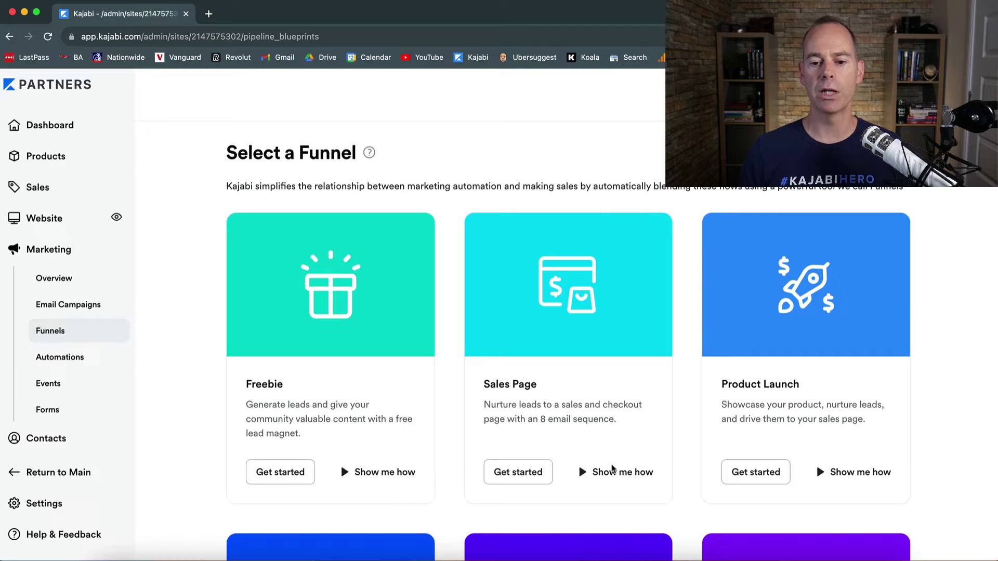
# Recheck the Sales Page preview, then create funnel 'OVO' with the French Vocab Mastery offer
pyautogui.click(613, 470)
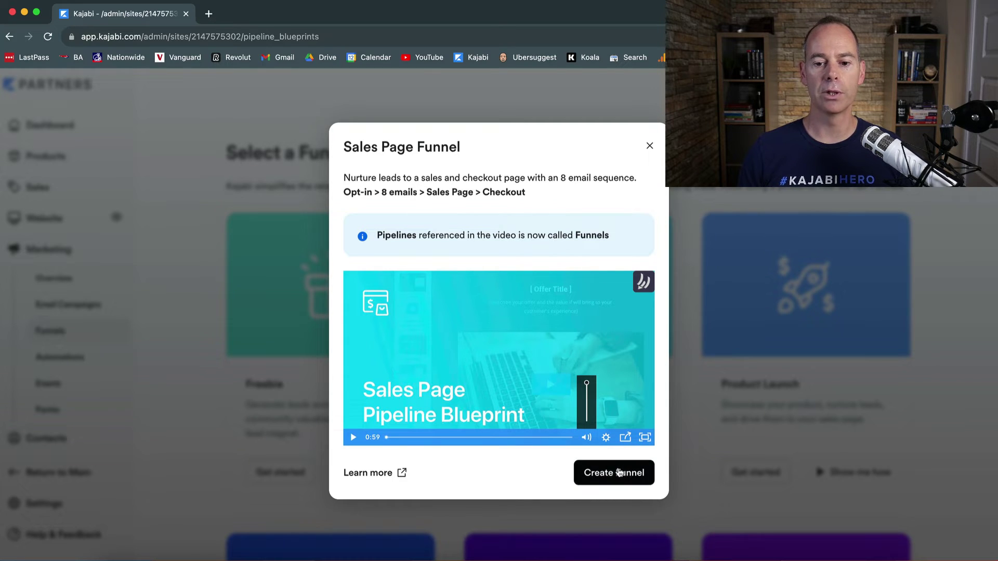
pyautogui.click(649, 147)
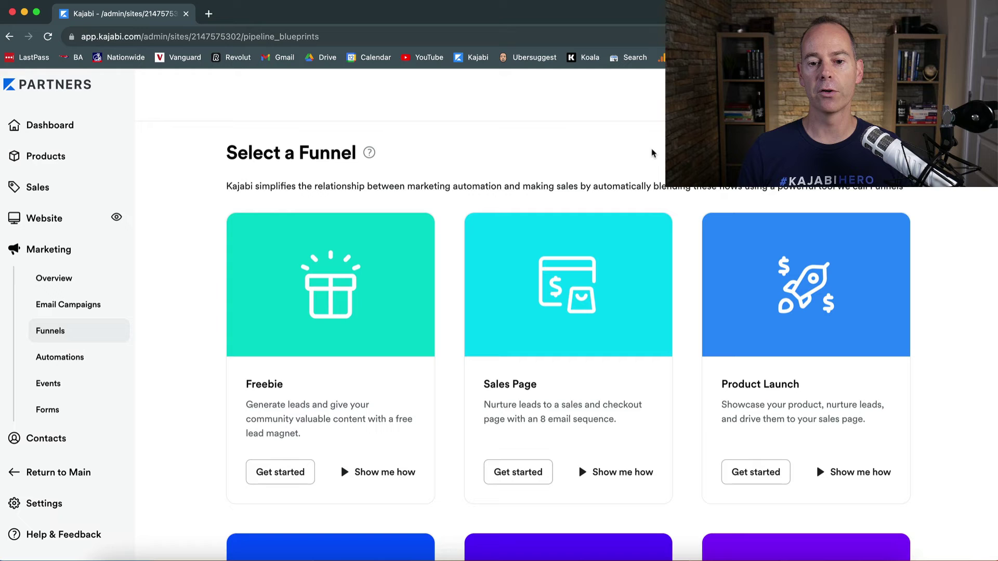
pyautogui.click(513, 474)
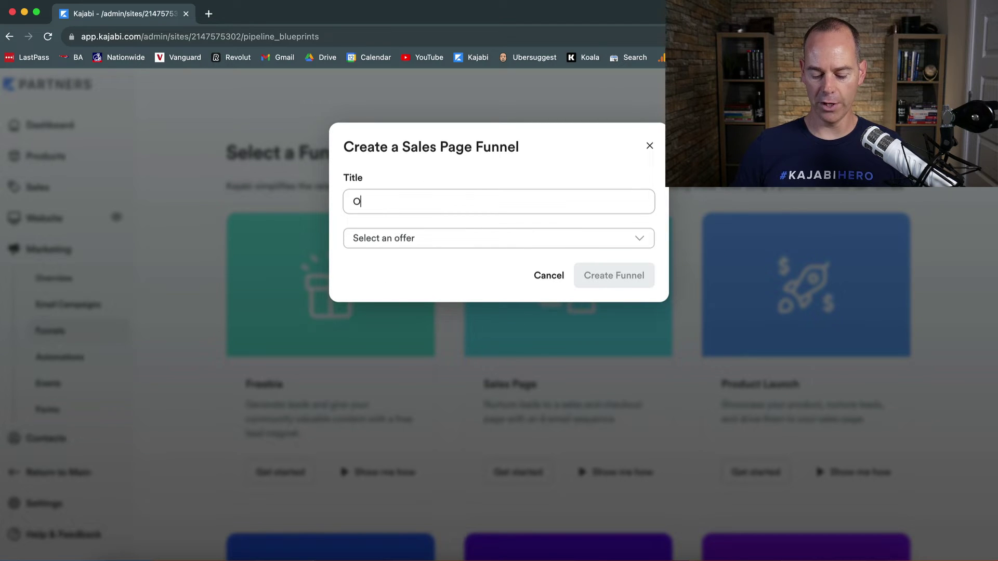
pyautogui.click(397, 208)
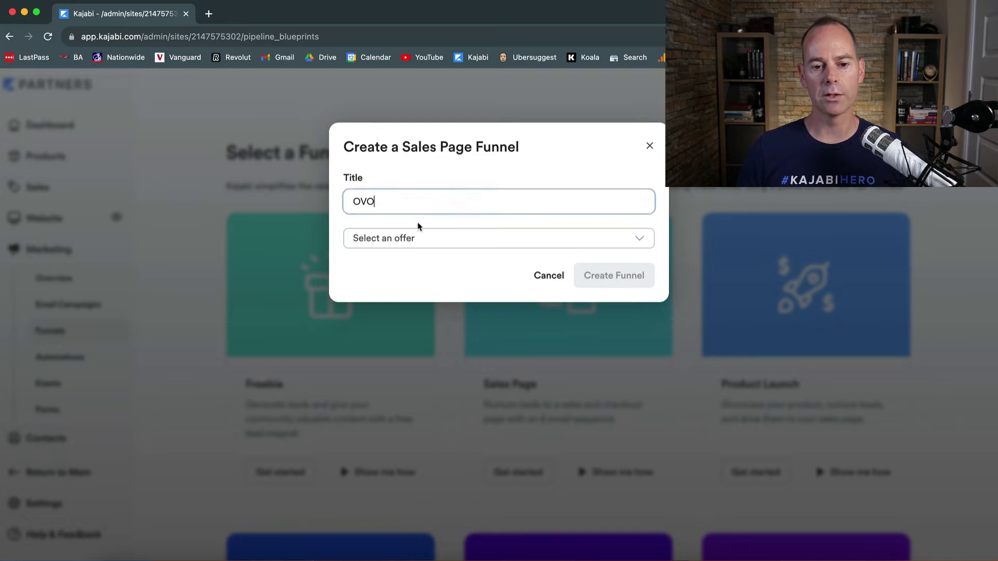
pyautogui.click(438, 243)
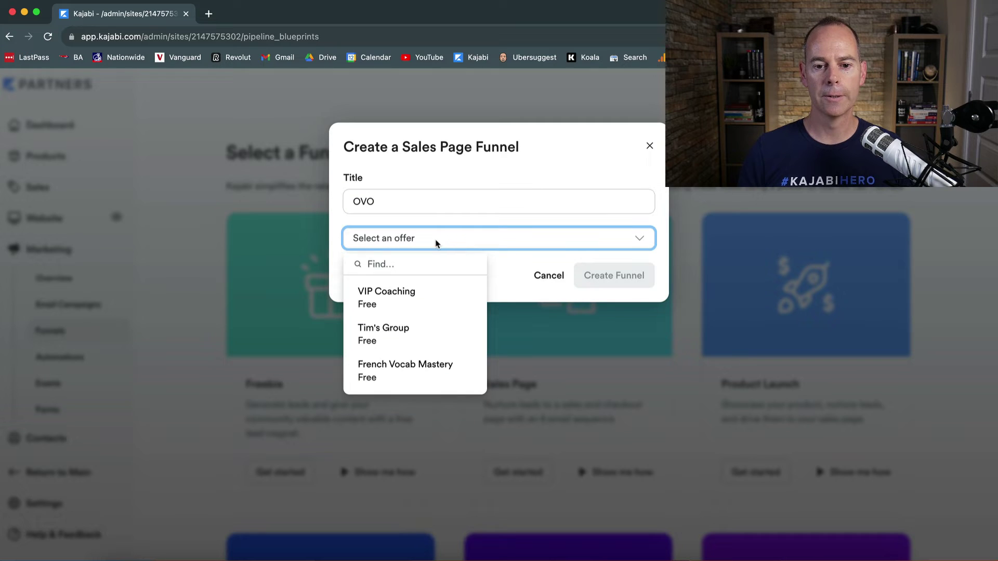
pyautogui.click(412, 367)
pyautogui.click(612, 279)
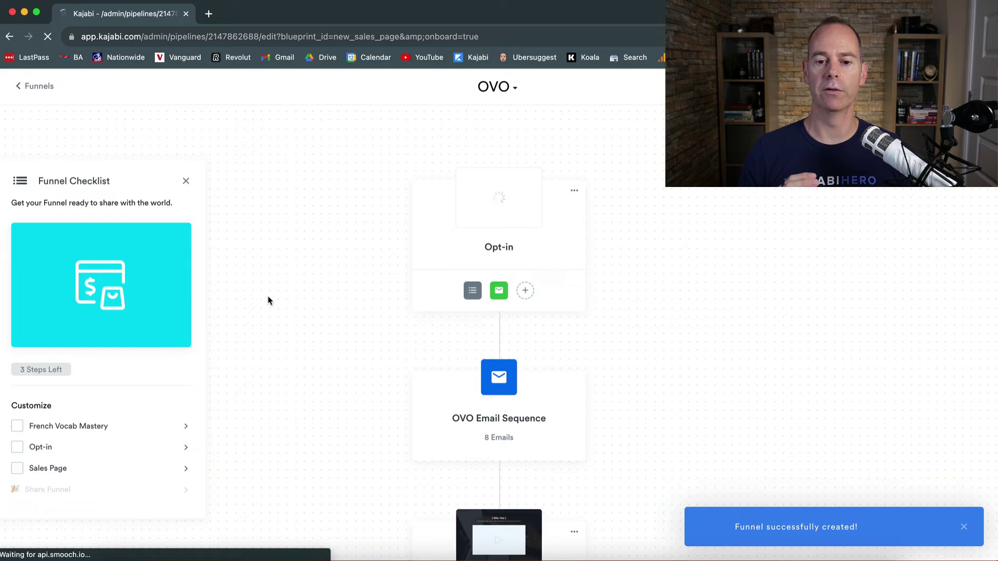
# Review the OVO funnel overview and open its Opt-in page in the editor
pyautogui.scroll(-5, 316, 386)
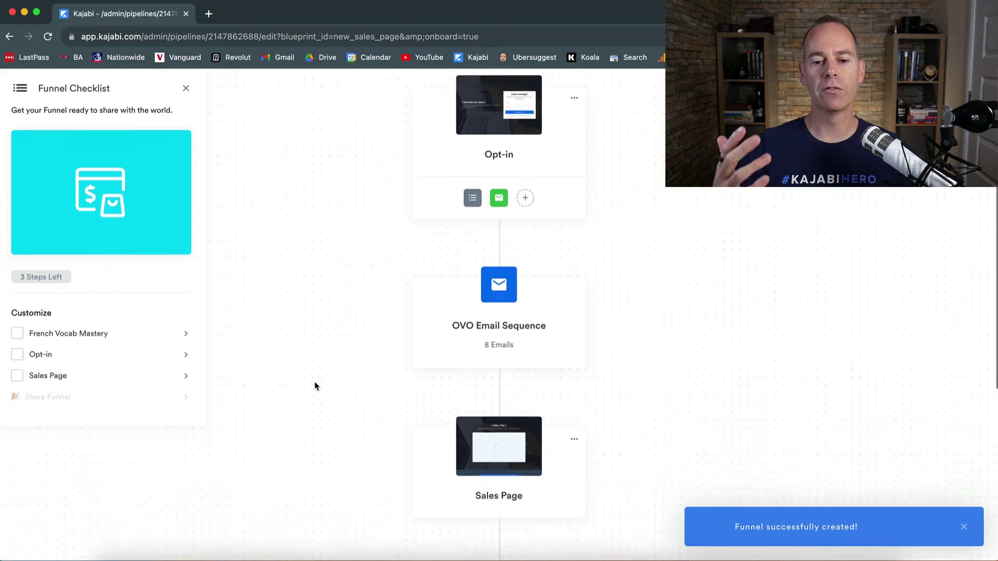
pyautogui.scroll(5, 316, 385)
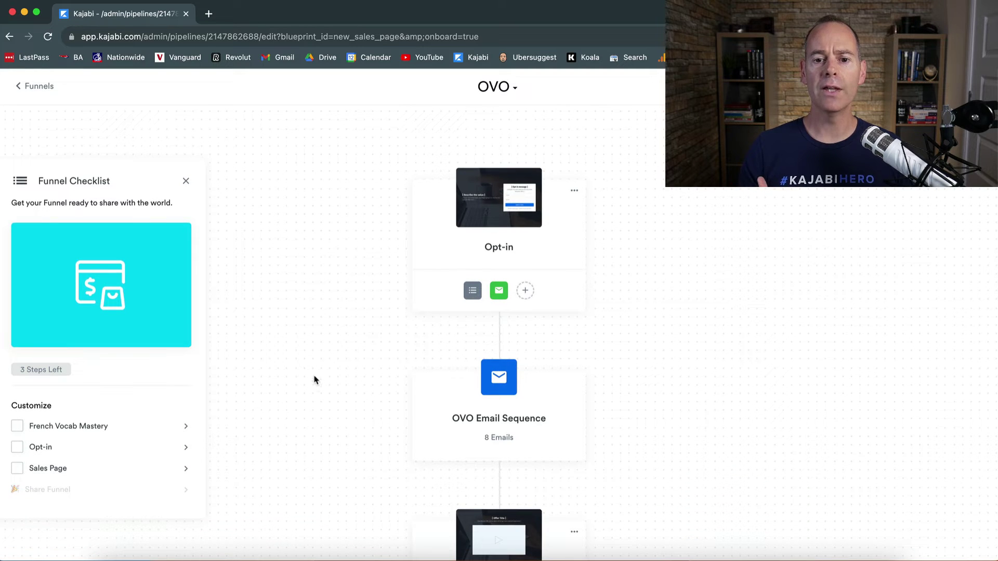
pyautogui.scroll(-4, 316, 299)
pyautogui.scroll(4, 317, 299)
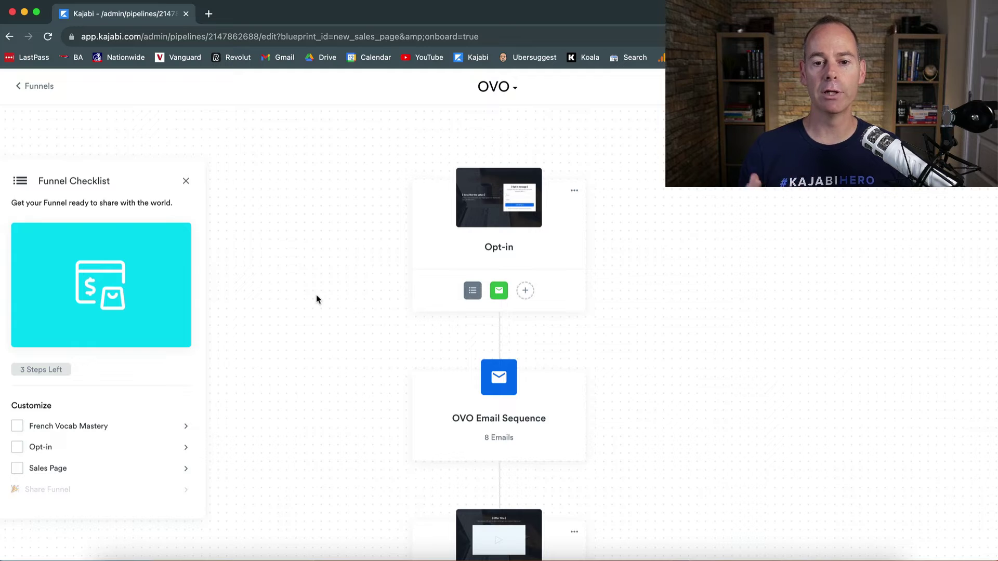
pyautogui.click(553, 240)
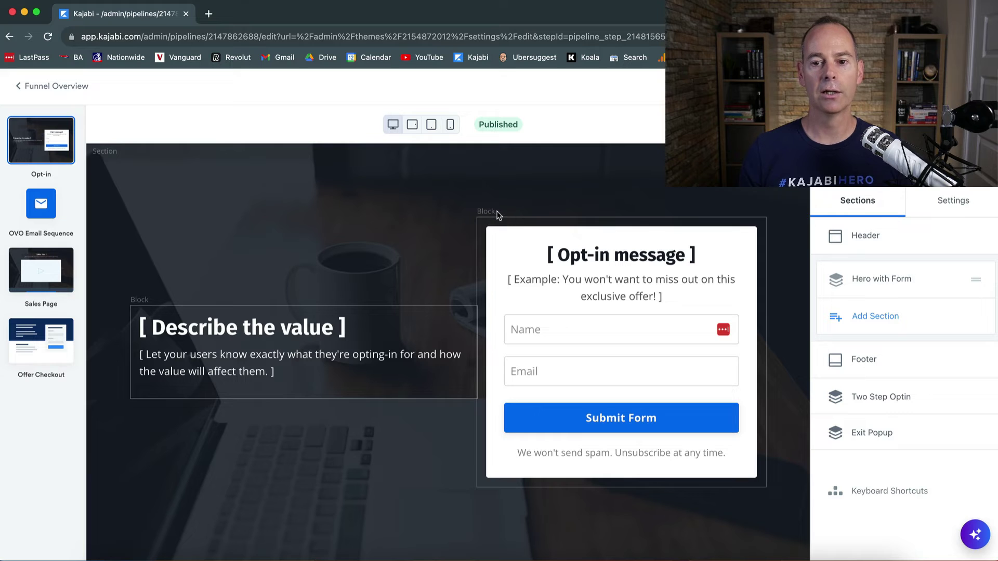
# Replace the bracketed 'Describe the value' headline placeholder with 'French Course'
pyautogui.click(306, 353)
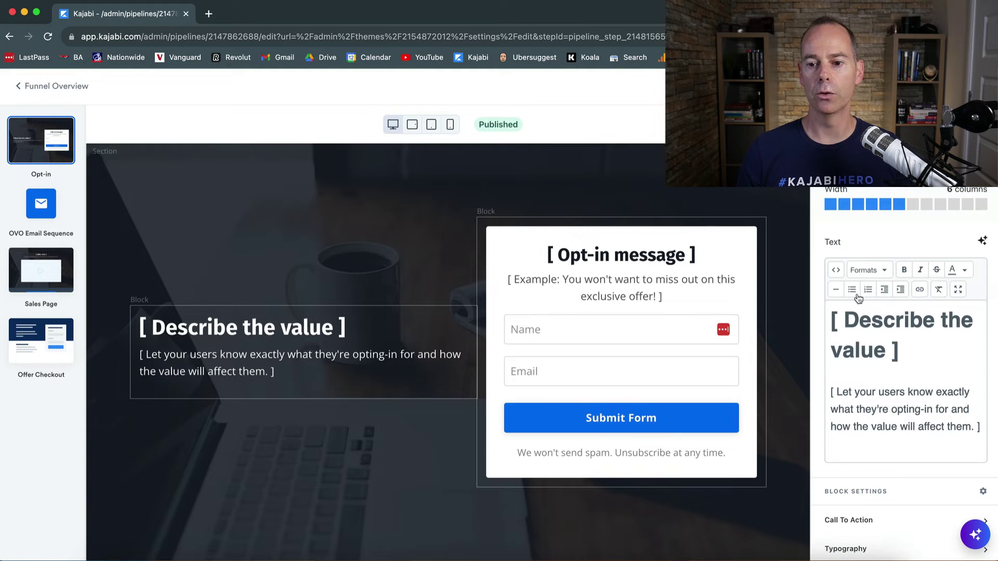
pyautogui.doubleClick(870, 318)
pyautogui.write('French')
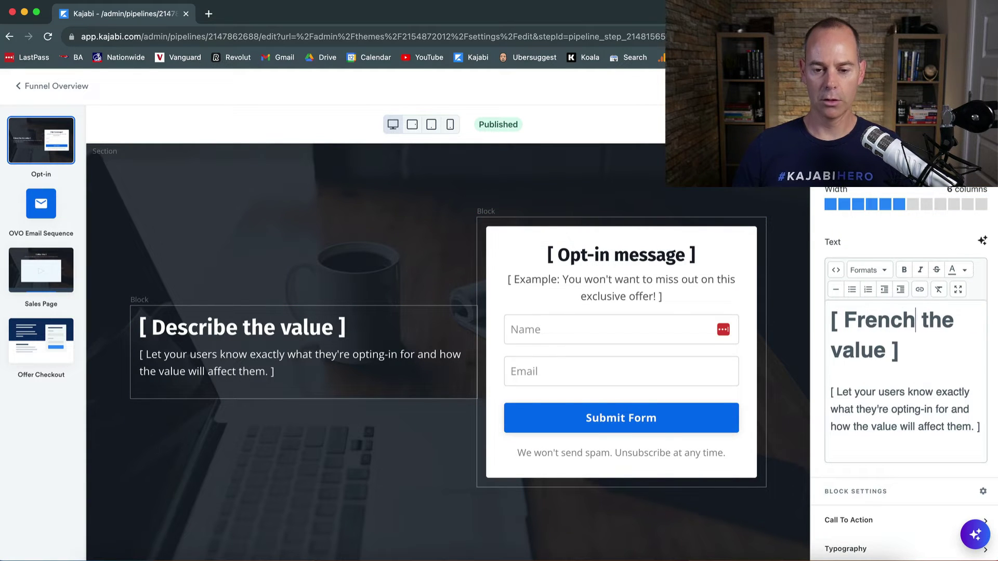
pyautogui.write(' Course')
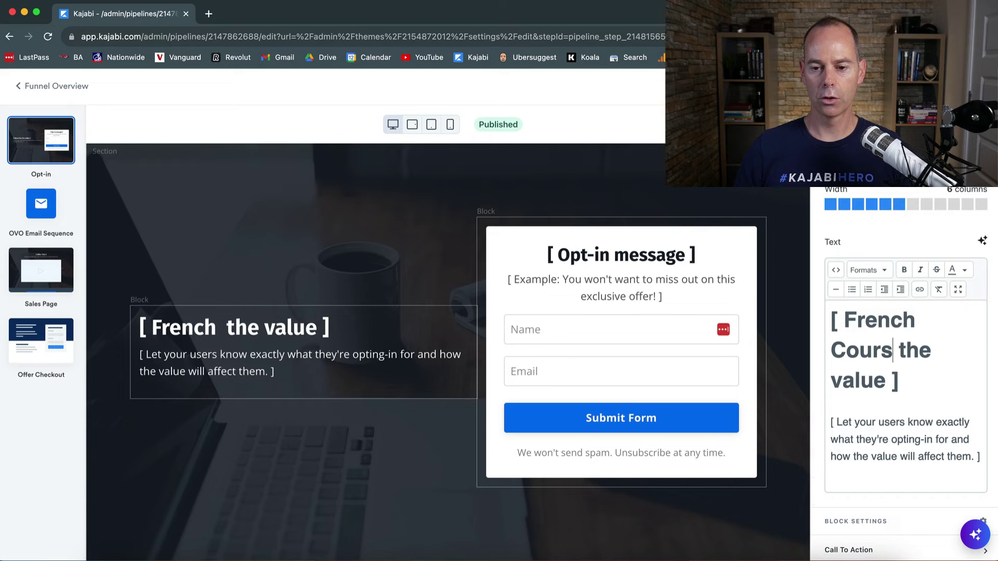
pyautogui.press('Delete')
pyautogui.press('Delete')
pyautogui.press('Delete')
pyautogui.press('Delete')
pyautogui.press('Delete')
pyautogui.press('Delete')
pyautogui.press('Delete')
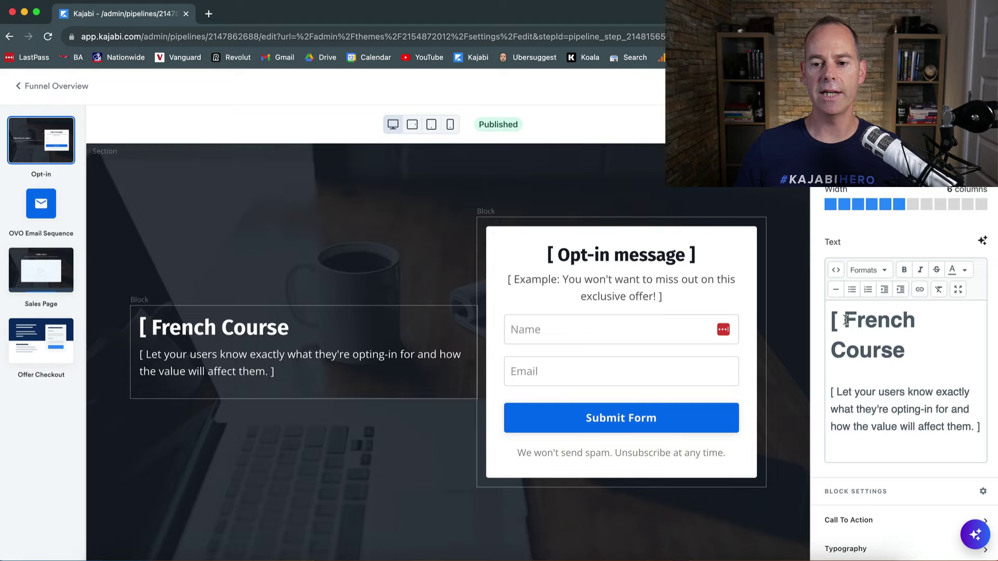
pyautogui.press('BackSpace')
pyautogui.press('BackSpace')
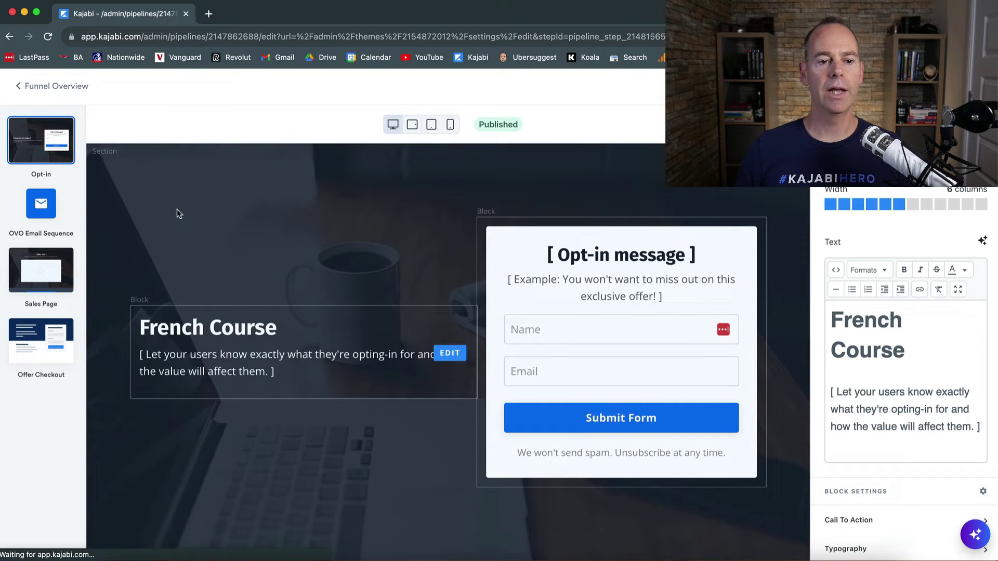
# View the OVO Email Sequence and expand its OVO Form subscribe trigger
pyautogui.click(41, 203)
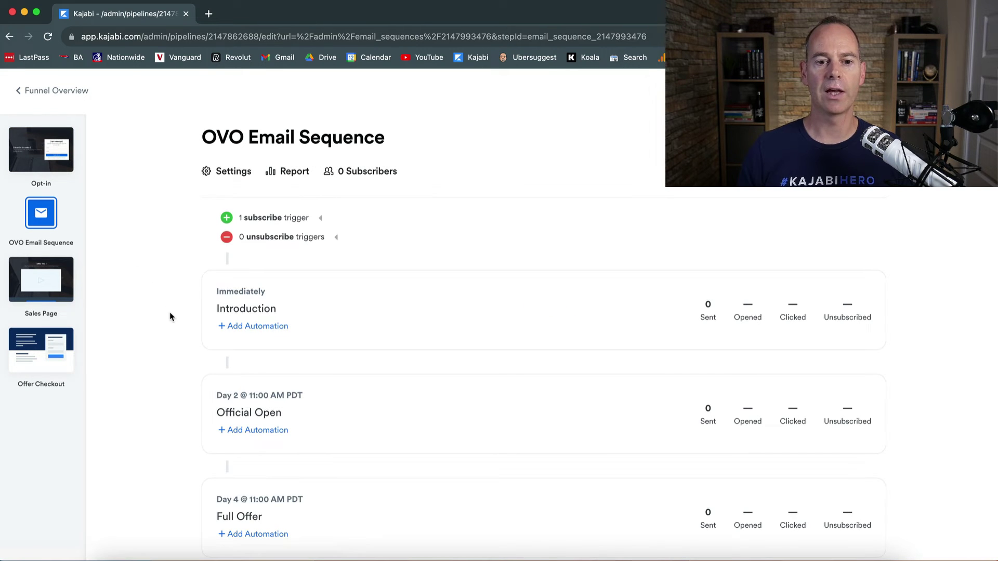
pyautogui.scroll(-2, 171, 317)
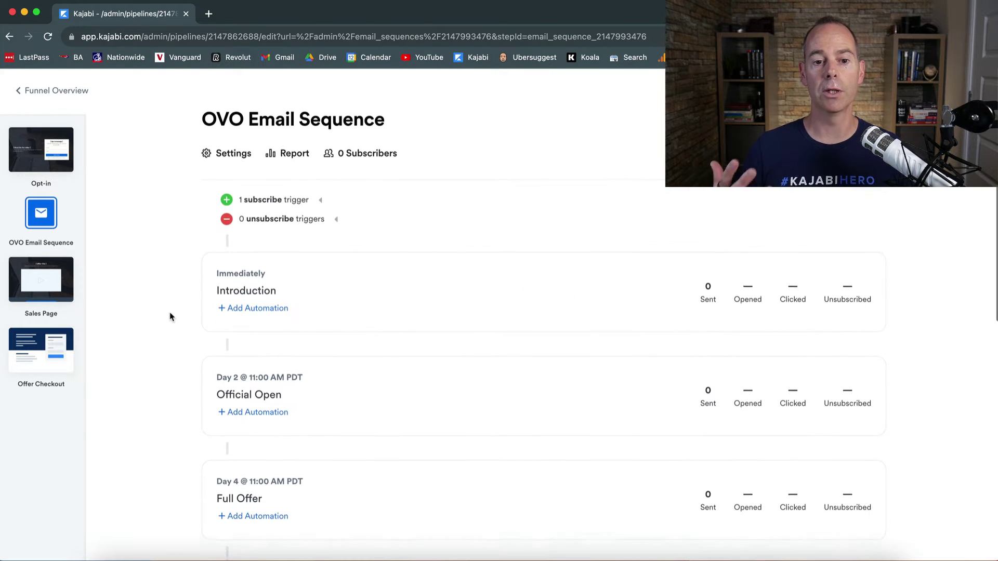
pyautogui.scroll(-1, 169, 312)
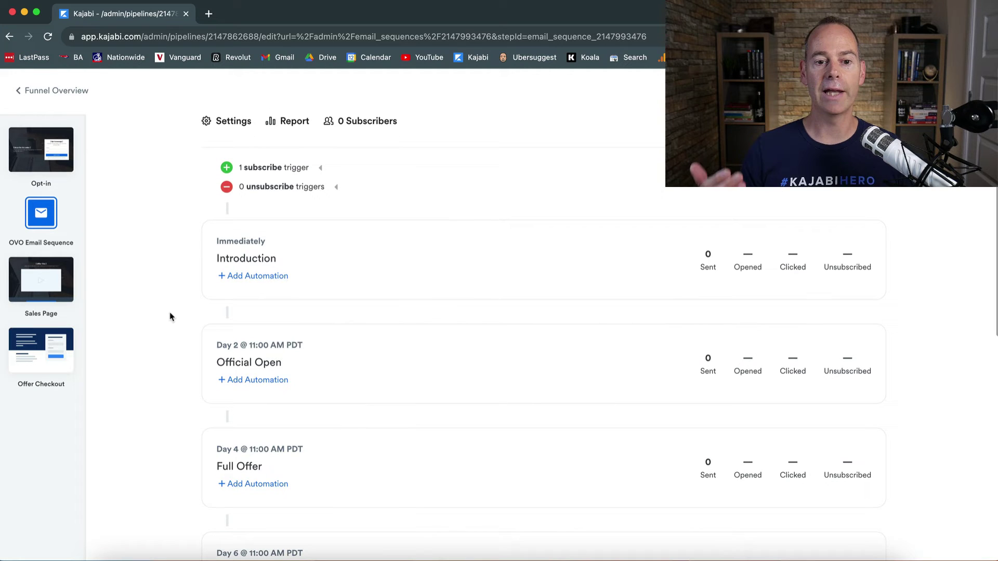
pyautogui.click(320, 168)
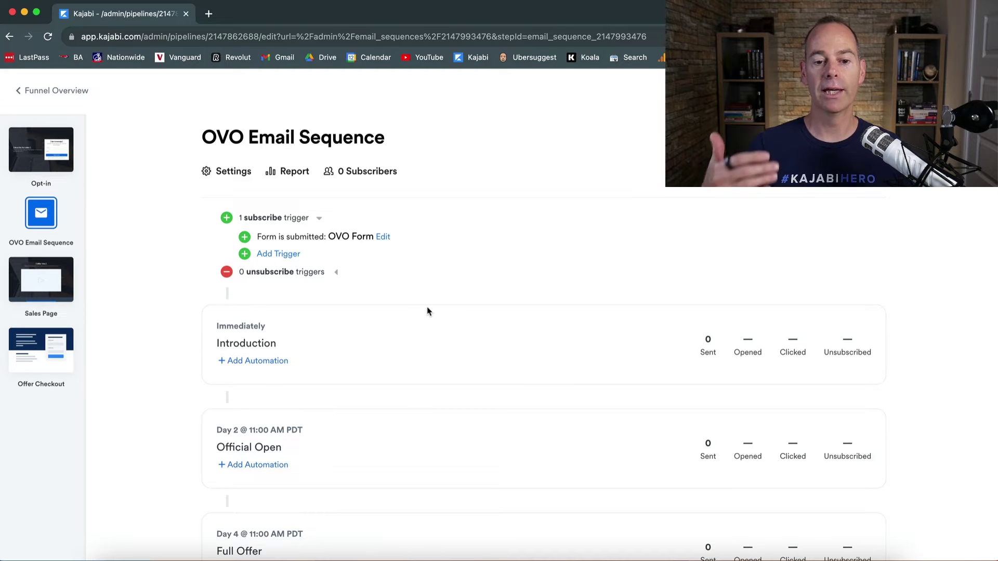
pyautogui.scroll(-5, 427, 310)
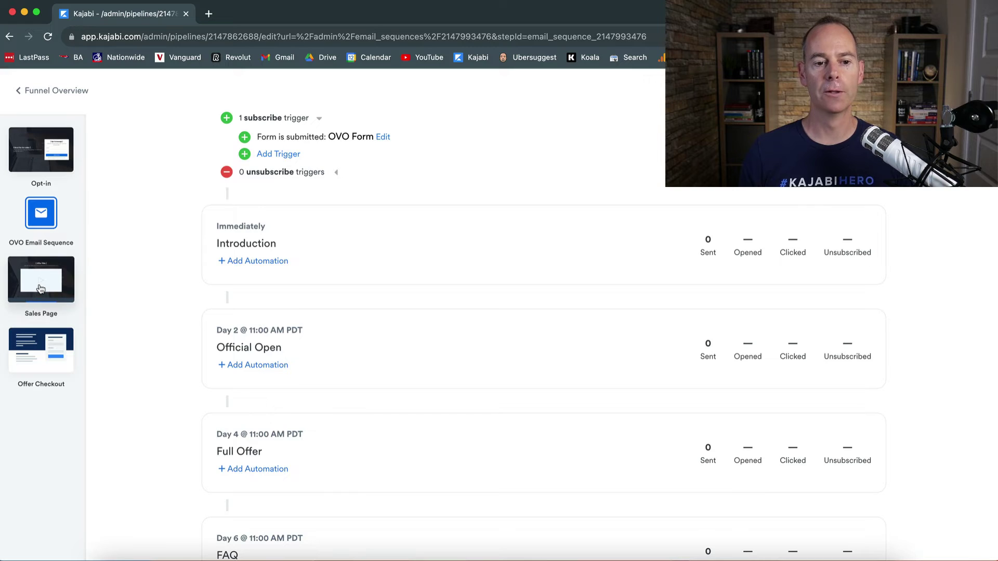
# On the Sales Page, change the bracketed Offer Title heading to 'French Course'
pyautogui.click(50, 298)
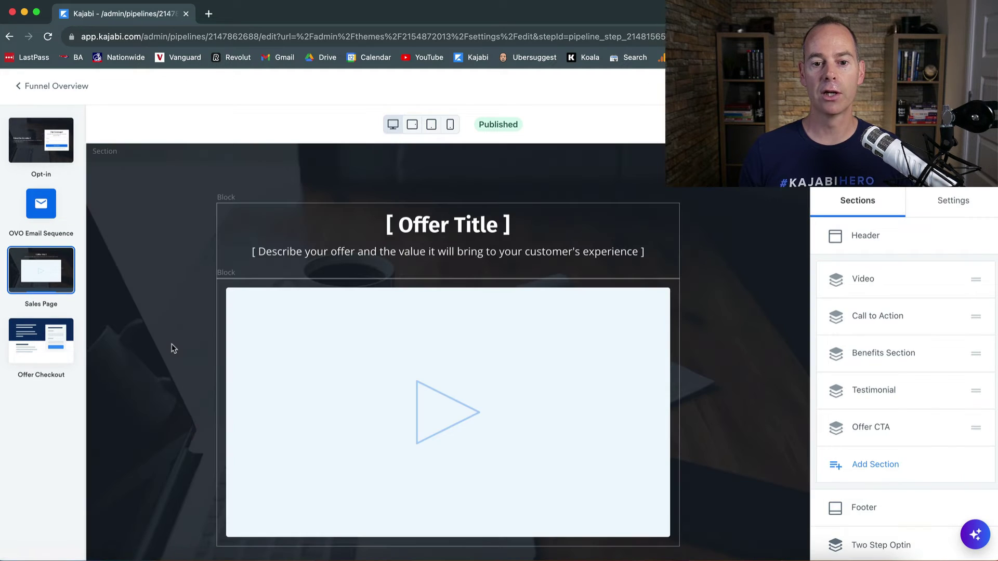
pyautogui.click(447, 239)
pyautogui.scroll(-2, 849, 323)
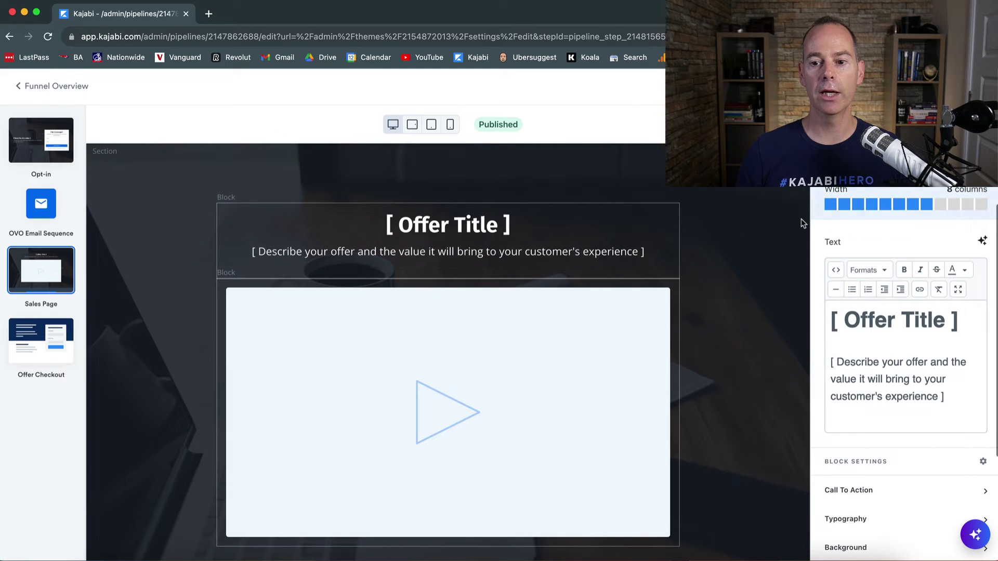
pyautogui.doubleClick(850, 323)
pyautogui.press('BackSpace')
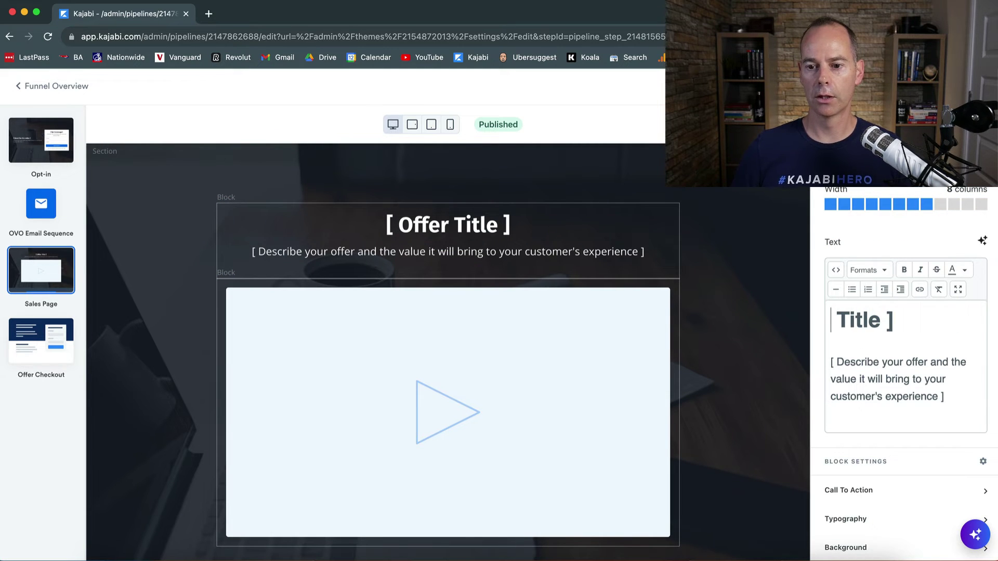
pyautogui.write('French  ')
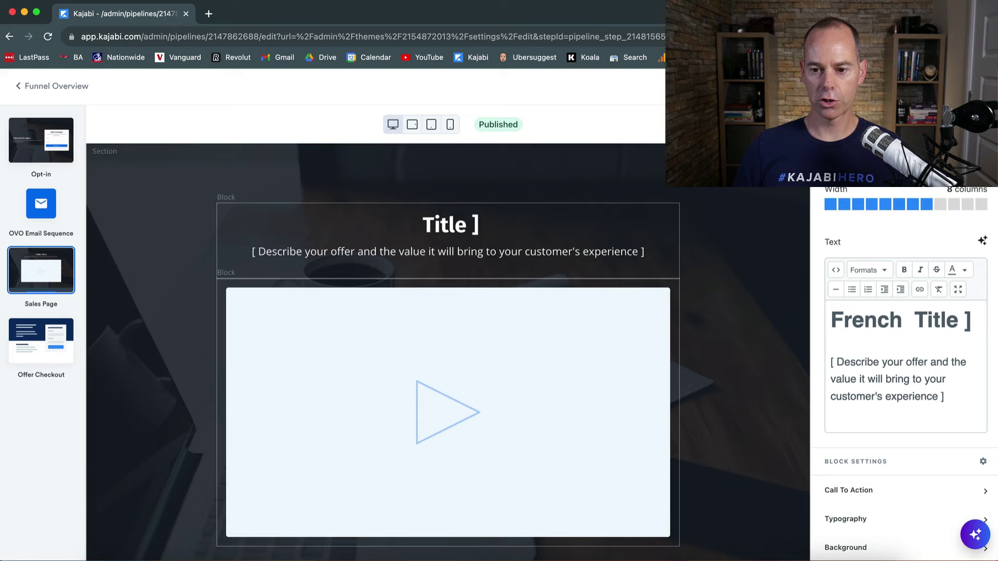
pyautogui.write('Course')
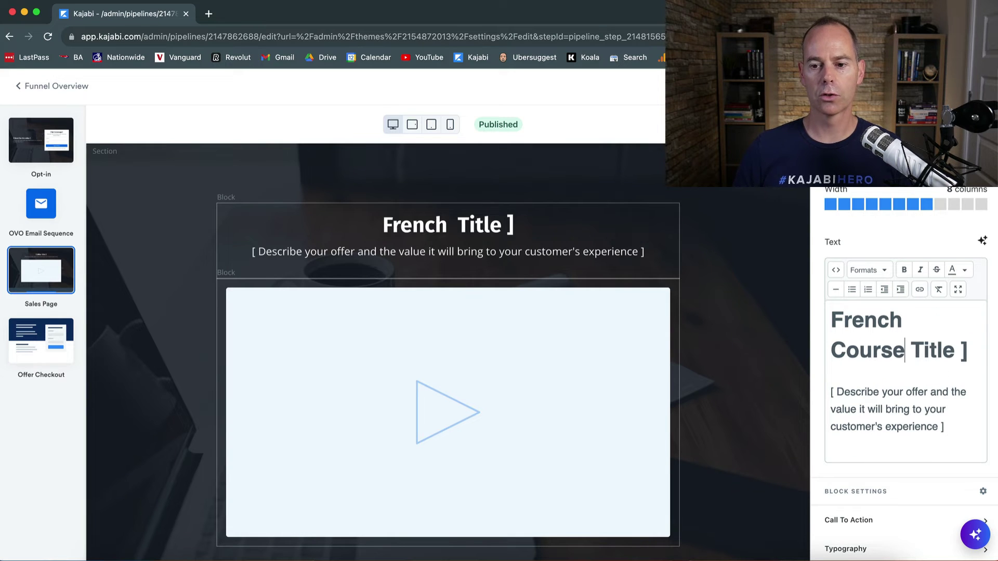
pyautogui.press('Delete')
pyautogui.press('Delete')
pyautogui.press('Delete')
pyautogui.press('Delete')
pyautogui.press('Delete')
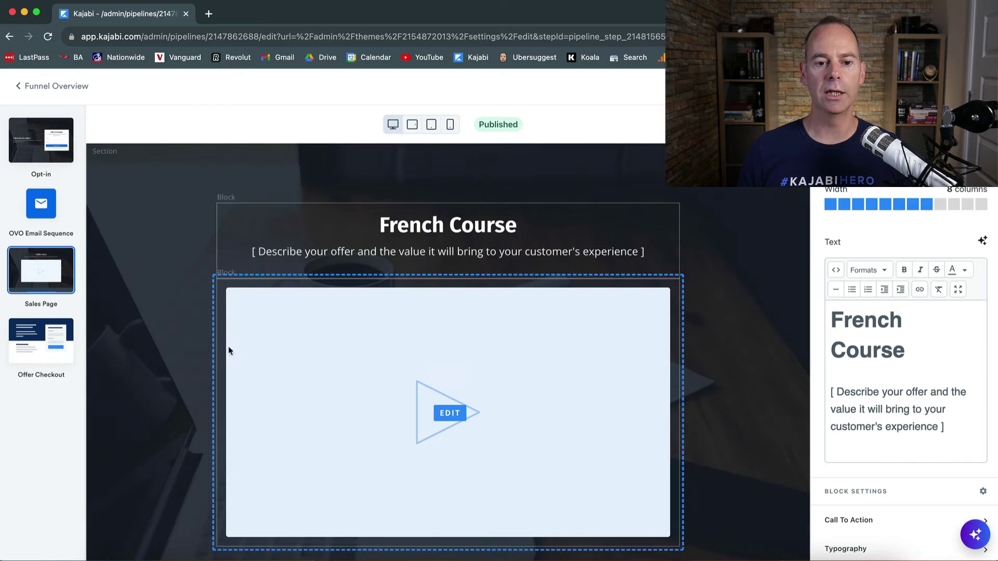
pyautogui.scroll(-10, 201, 361)
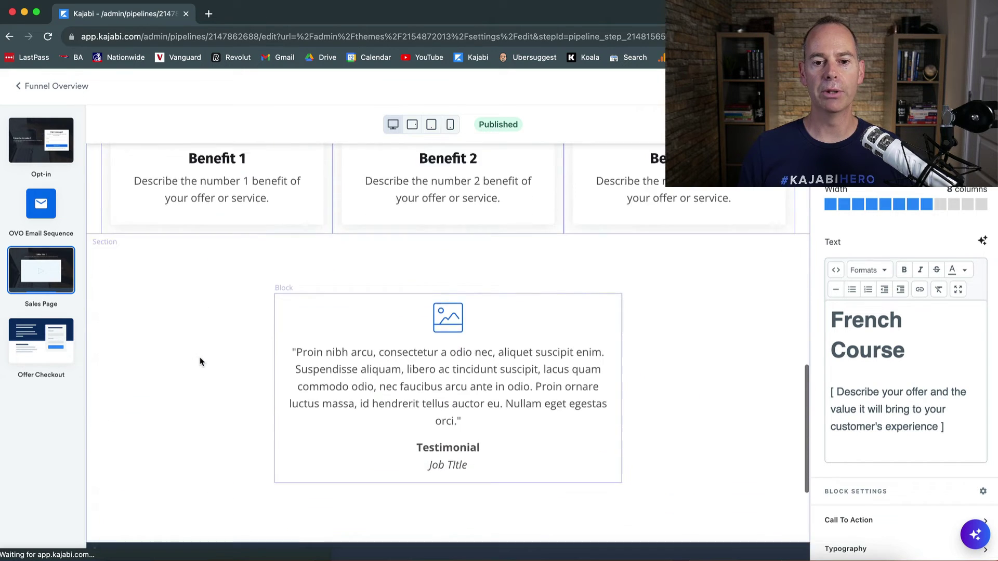
pyautogui.scroll(10, 200, 359)
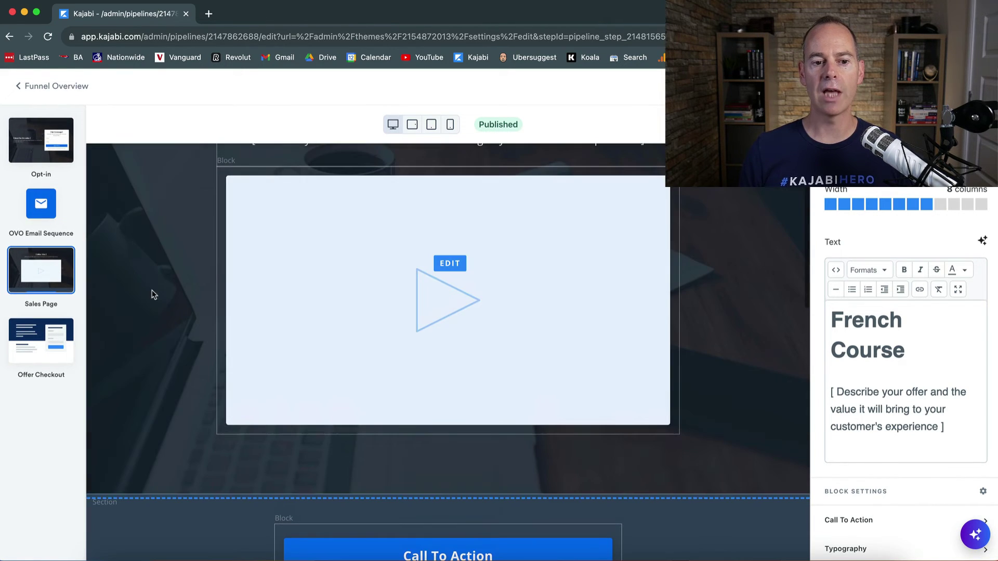
# Check the Offer Checkout step, then confirm the overview checklist shows 0 steps left
pyautogui.click(46, 350)
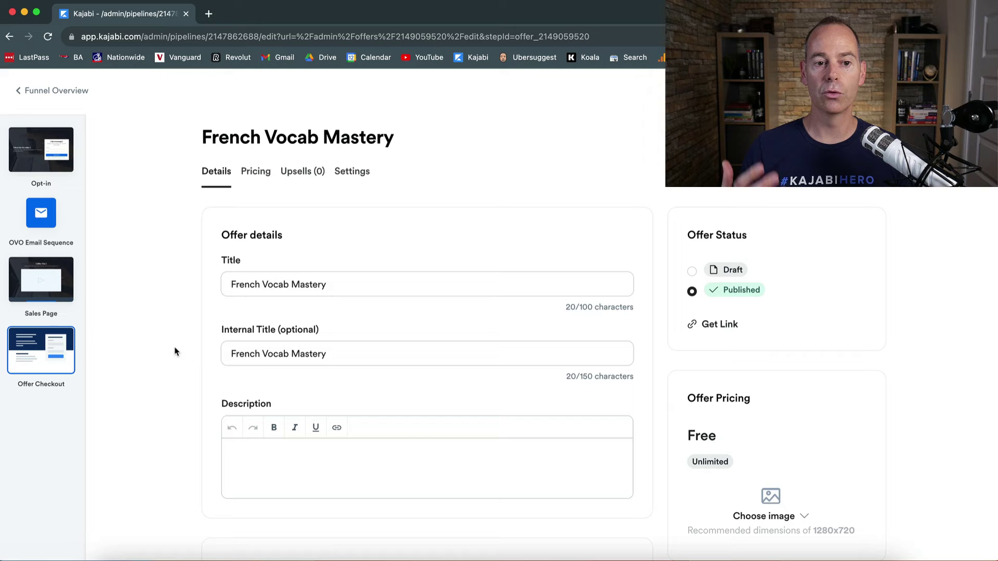
pyautogui.click(40, 95)
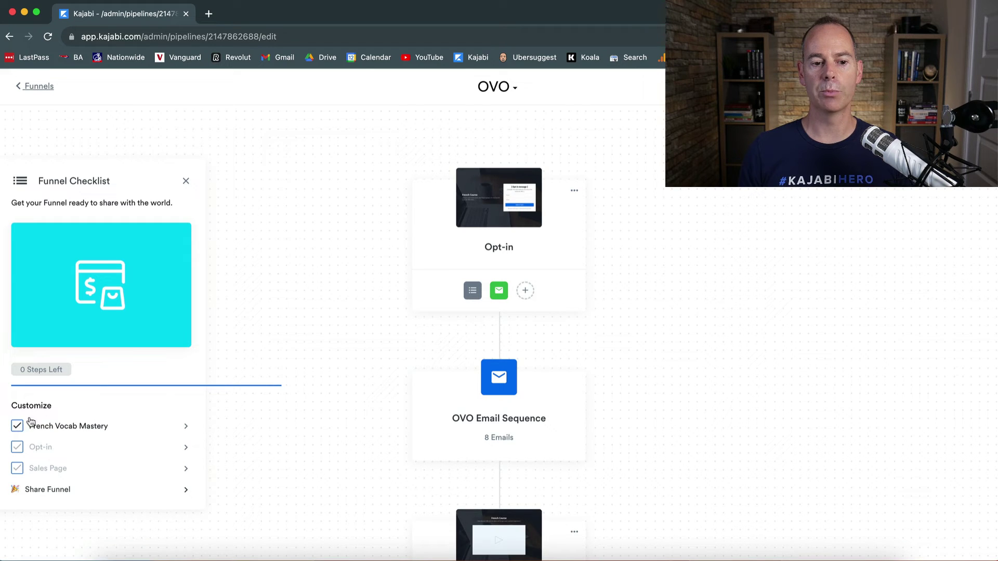
# Copy the OVO funnel link from the Share Funnel 'Way to go!' dialog
pyautogui.click(48, 490)
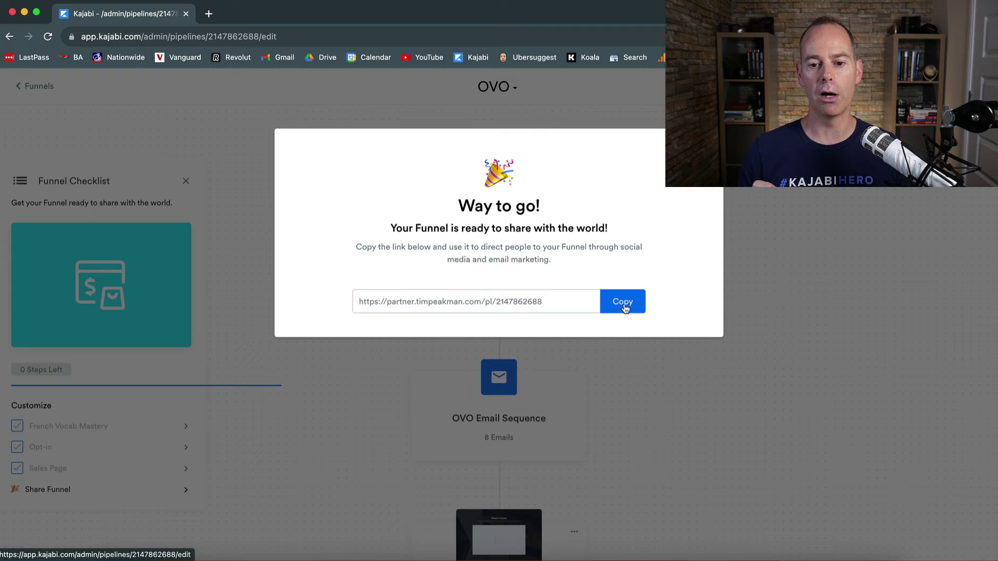
pyautogui.click(626, 309)
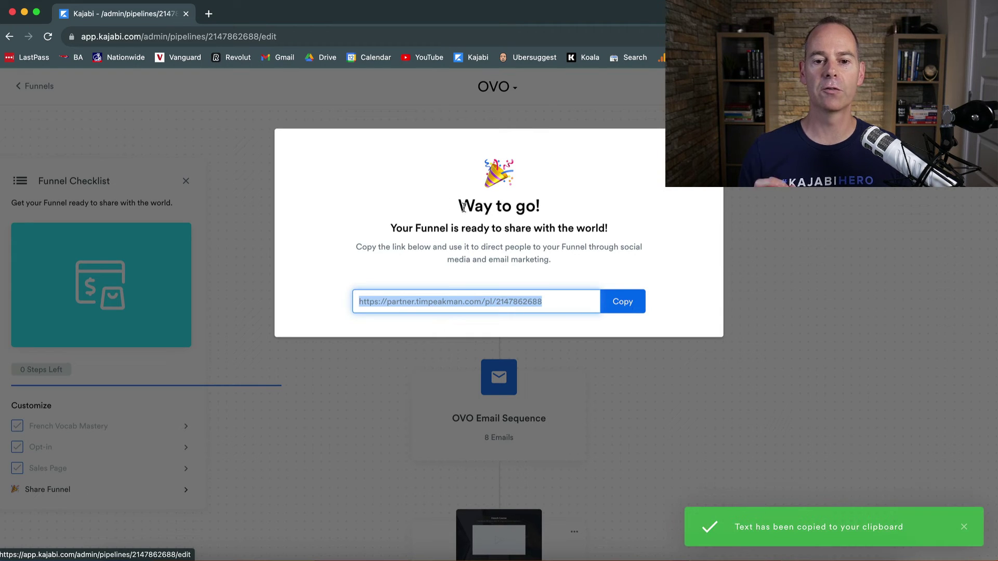
pyautogui.click(988, 36)
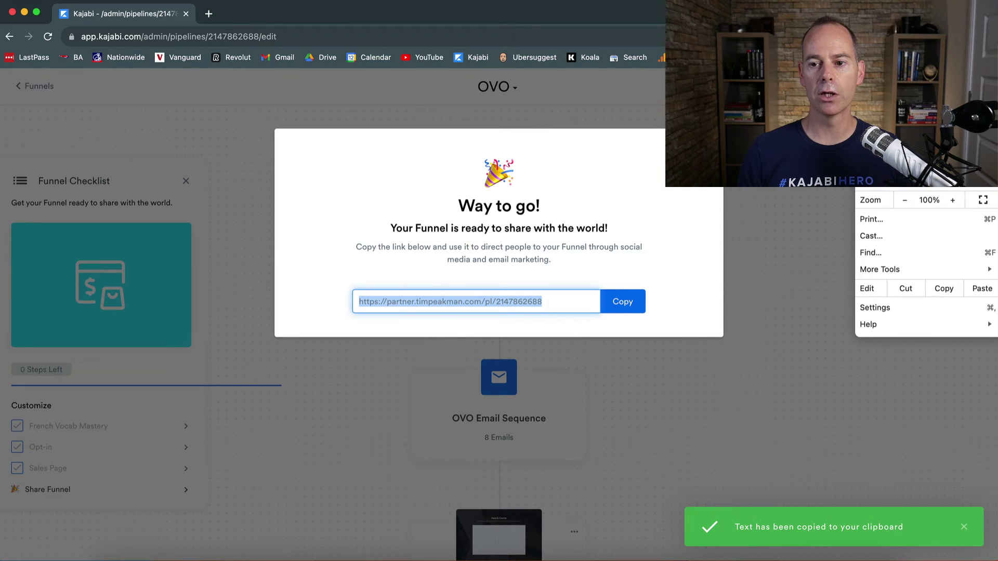
# Load the copied funnel link in an Incognito window, then close it and the share dialog
pyautogui.press('super+shift+n')
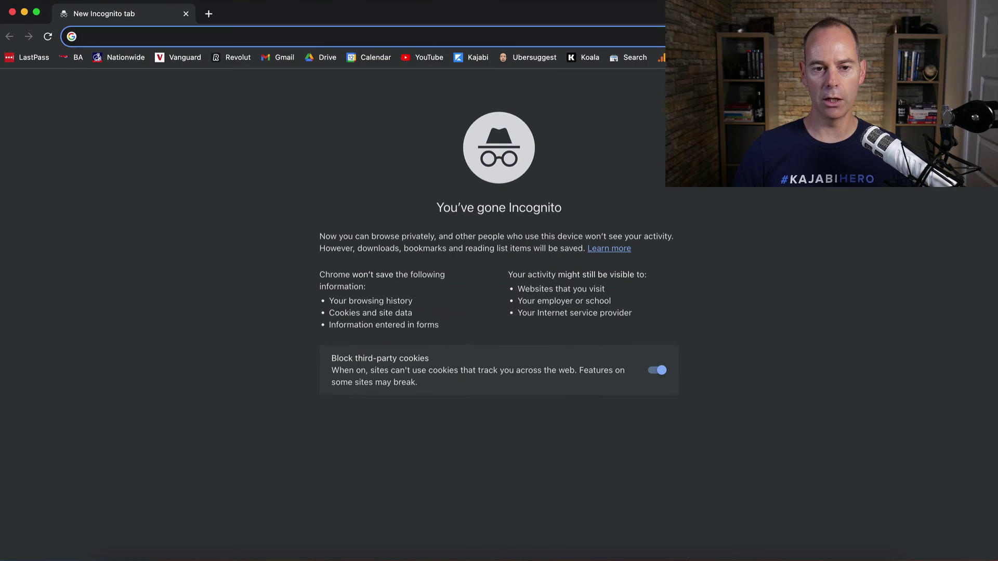
pyautogui.press('super+v')
pyautogui.press('Return')
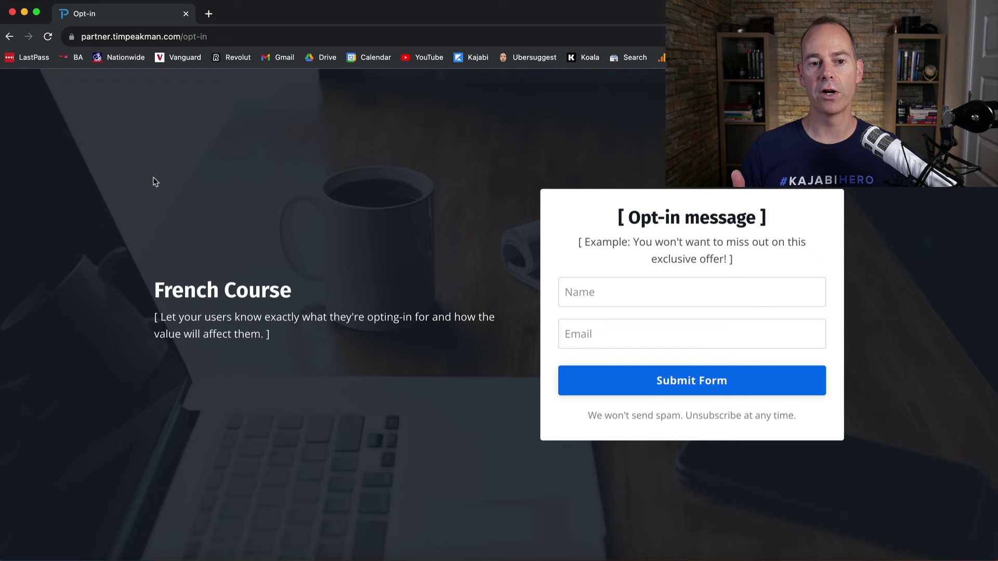
pyautogui.click(12, 13)
pyautogui.click(248, 187)
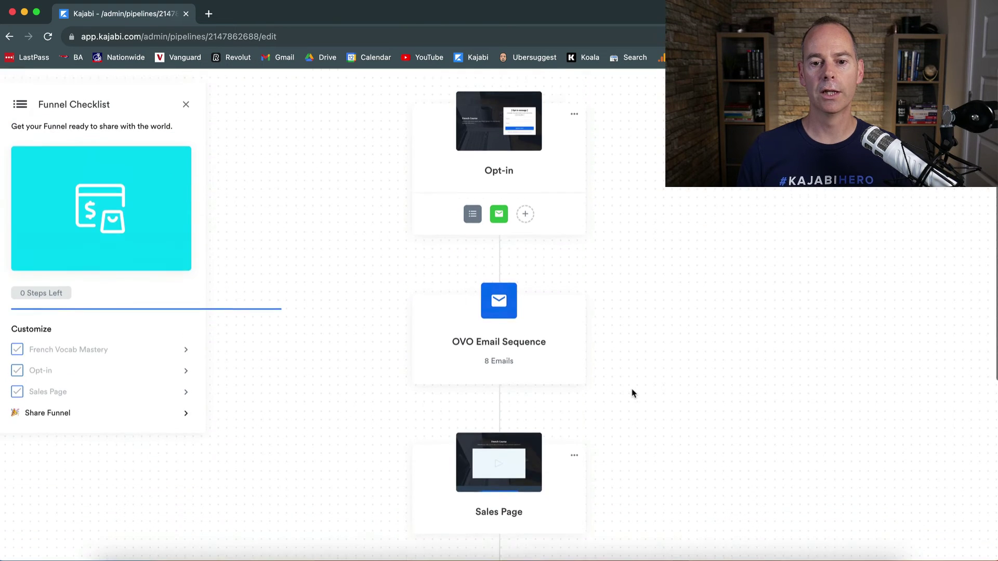
# Reorder the funnel pages, moving Opt-in below Sales Page and then back ahead of it
pyautogui.moveTo(586, 512)
pyautogui.scroll(-3, 587, 512)
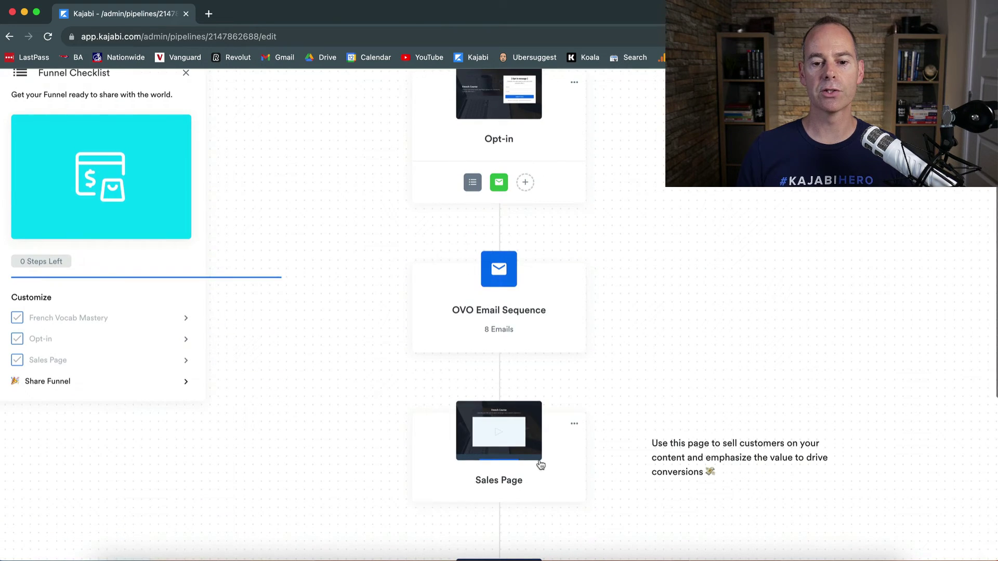
pyautogui.moveTo(538, 458); pyautogui.dragTo(530, 245)
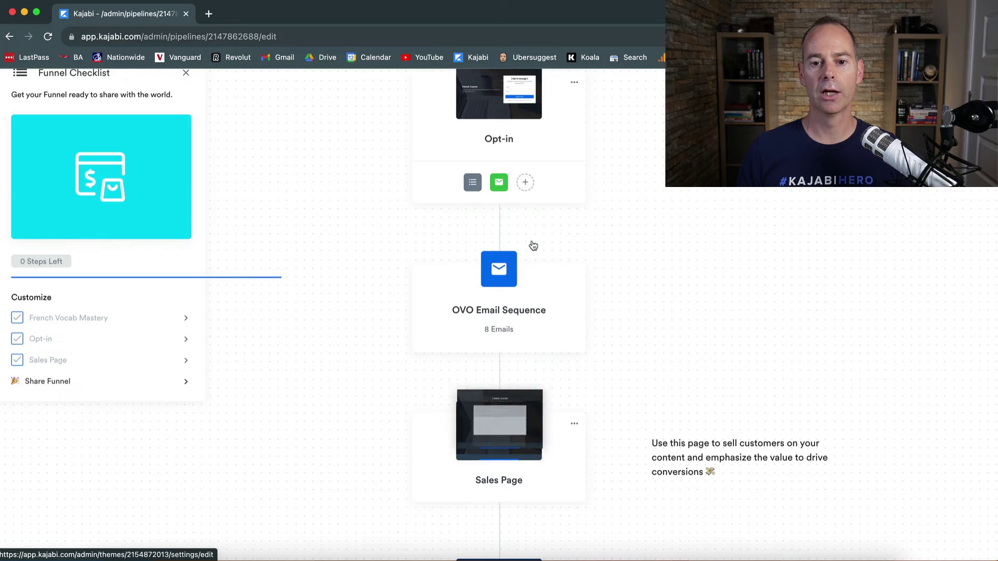
pyautogui.scroll(3, 561, 174)
pyautogui.click(575, 191)
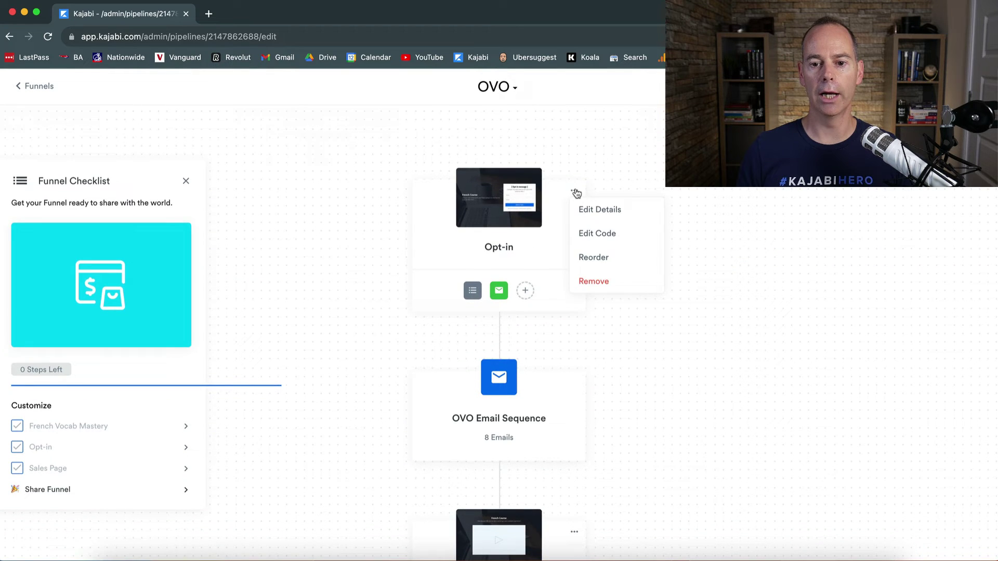
pyautogui.click(598, 258)
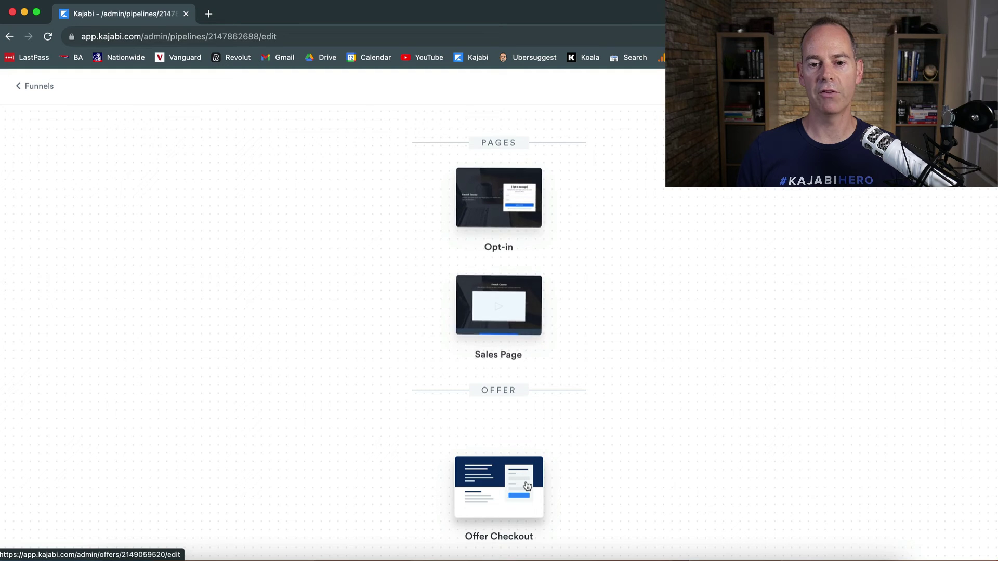
pyautogui.moveTo(527, 486); pyautogui.dragTo(527, 143)
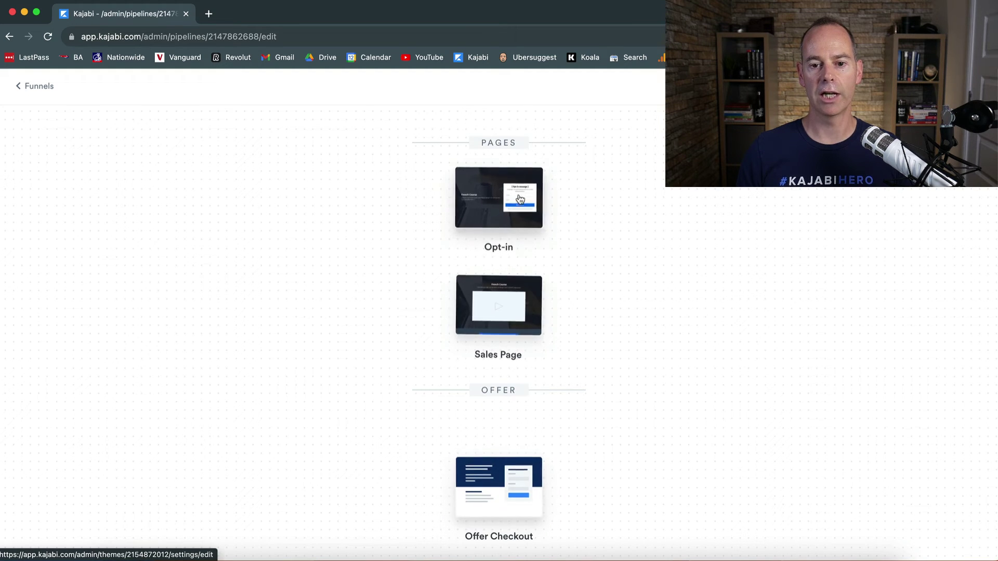
pyautogui.moveTo(520, 199); pyautogui.dragTo(530, 412)
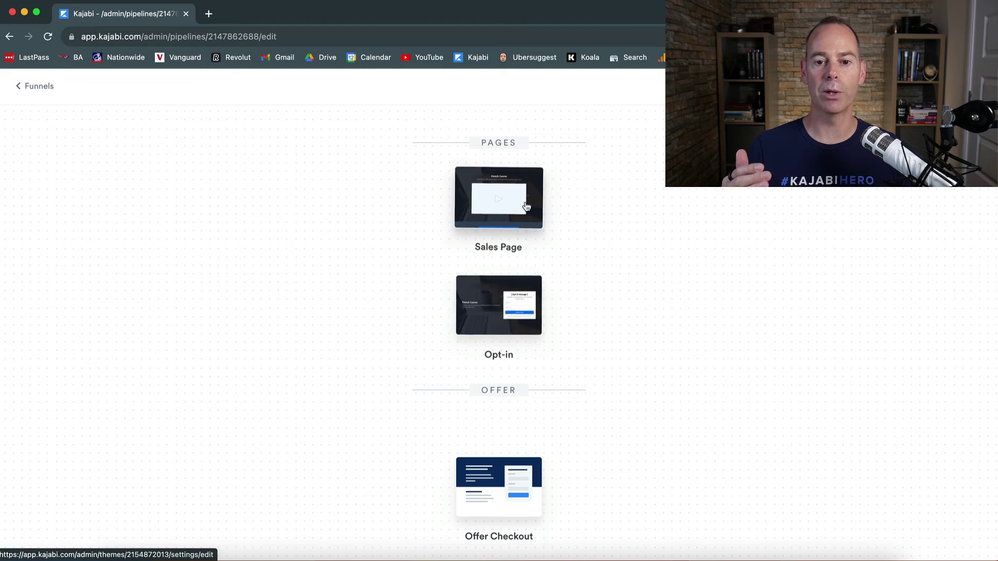
pyautogui.moveTo(527, 210); pyautogui.dragTo(525, 301)
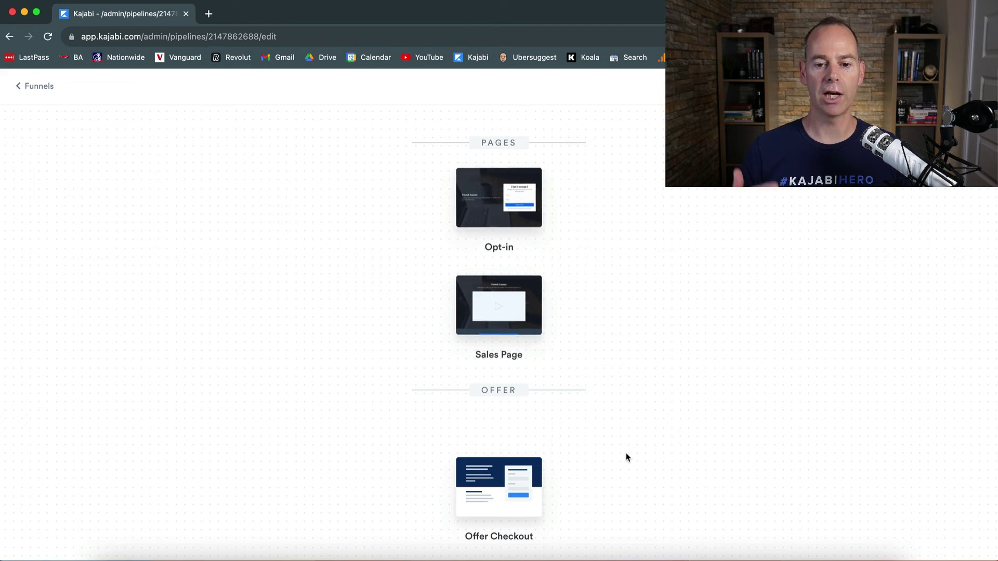
# Review the OVO funnel's stats (one Opt-in view, $0 revenue), then go back to the Funnels list
pyautogui.click(40, 87)
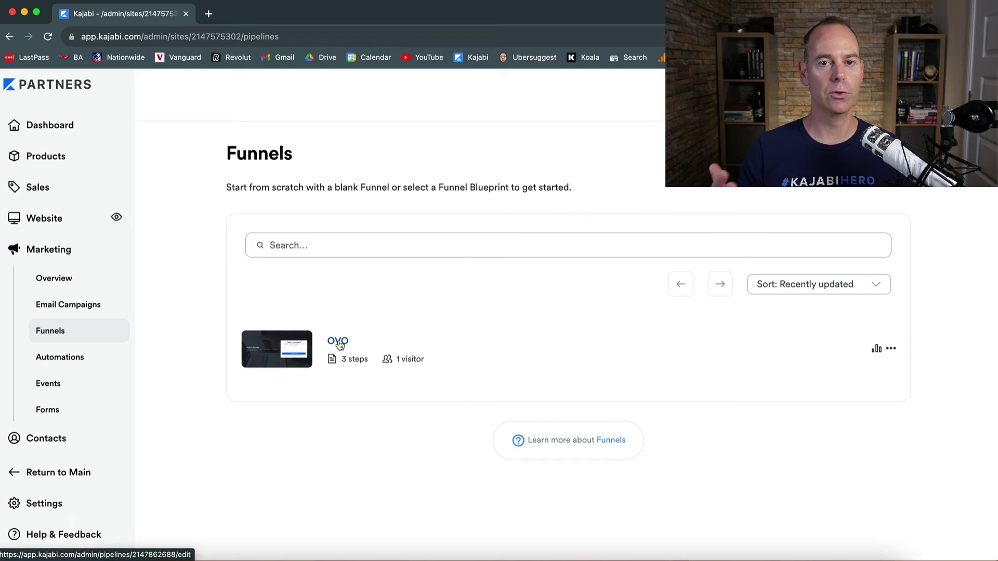
pyautogui.click(339, 343)
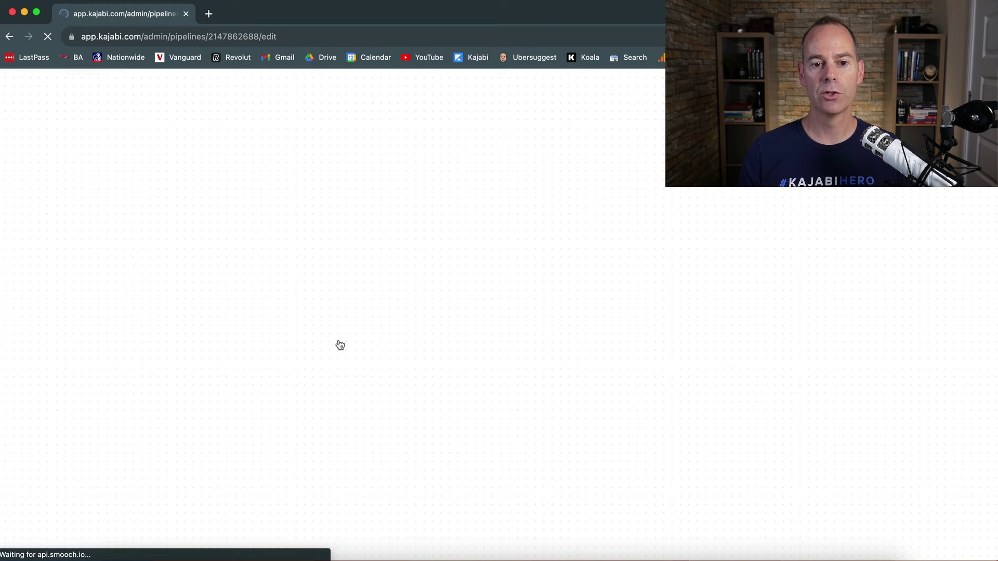
pyautogui.scroll(-10, 312, 346)
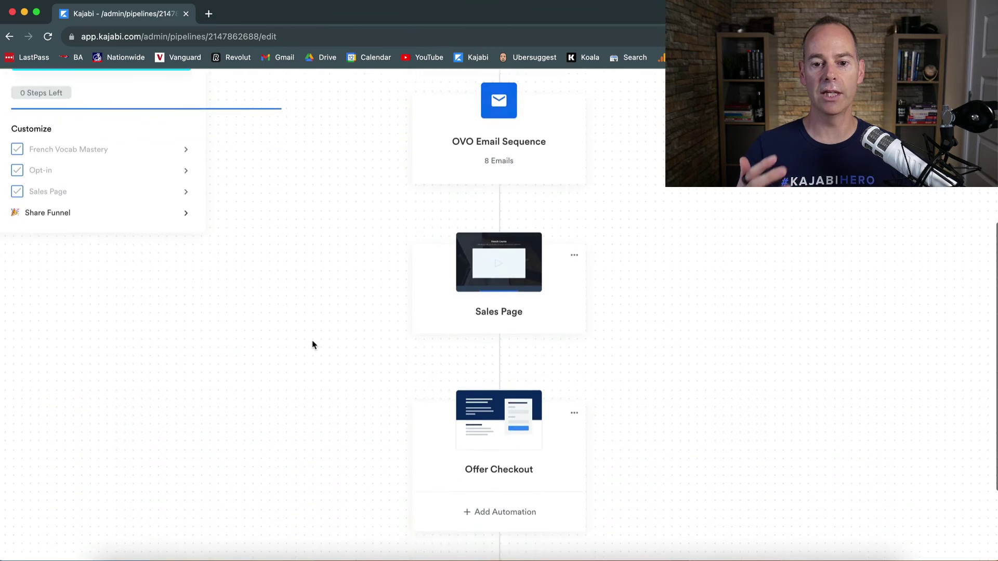
pyautogui.scroll(10, 316, 325)
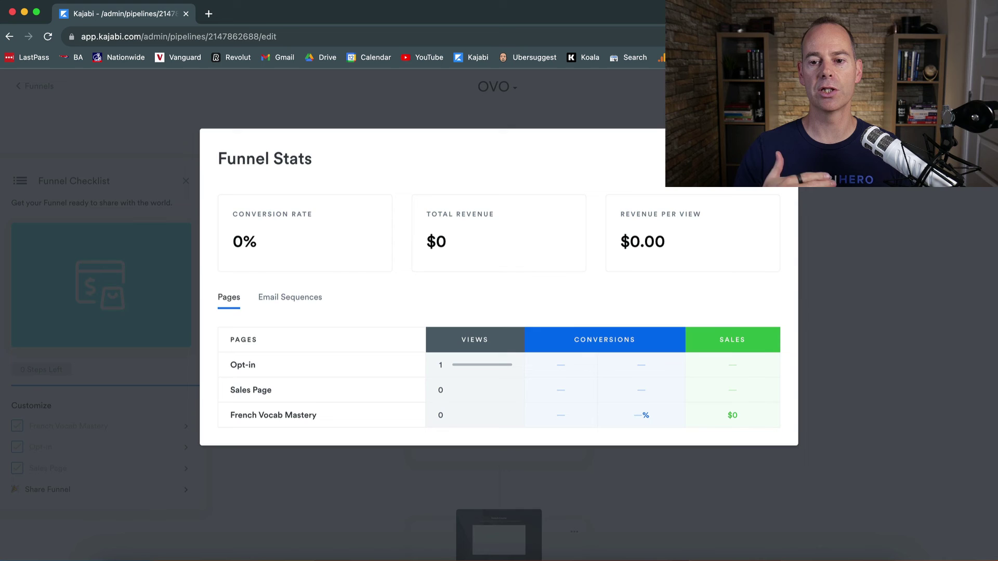
pyautogui.press('Escape')
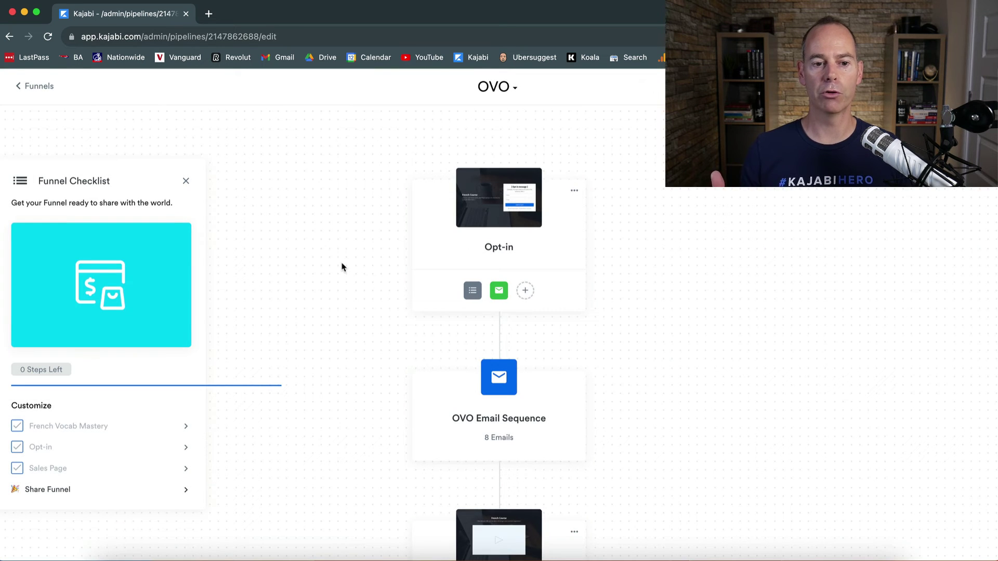
pyautogui.click(21, 94)
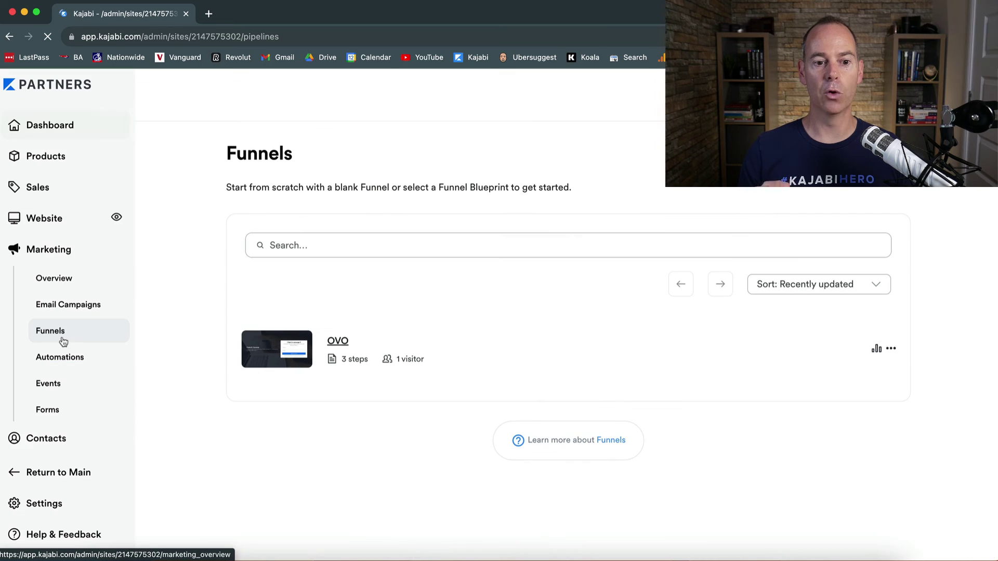
# Open the OVO folder under Website Pages' Funnels tab, showing the published Sales Page and Opt-in
pyautogui.click(45, 220)
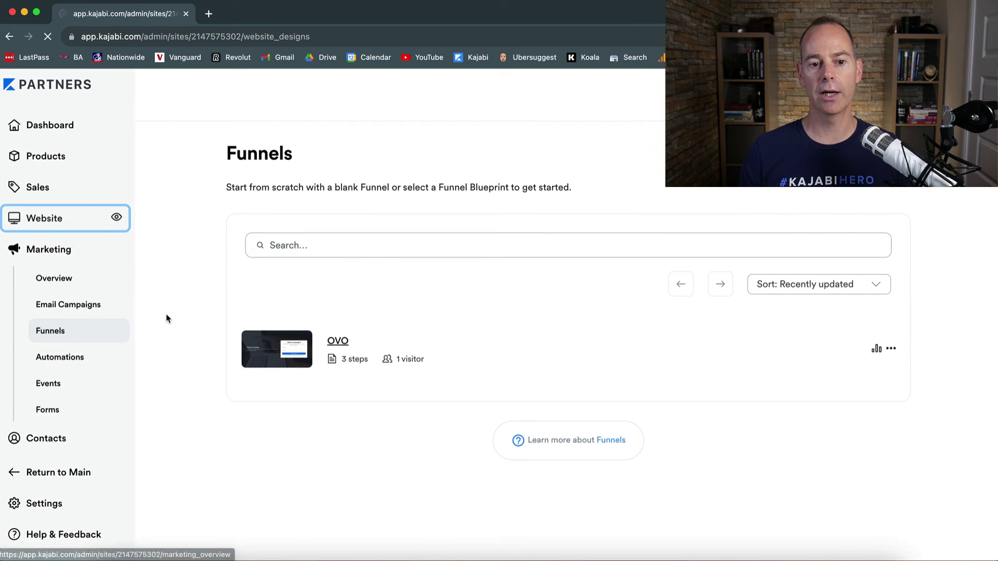
pyautogui.click(48, 275)
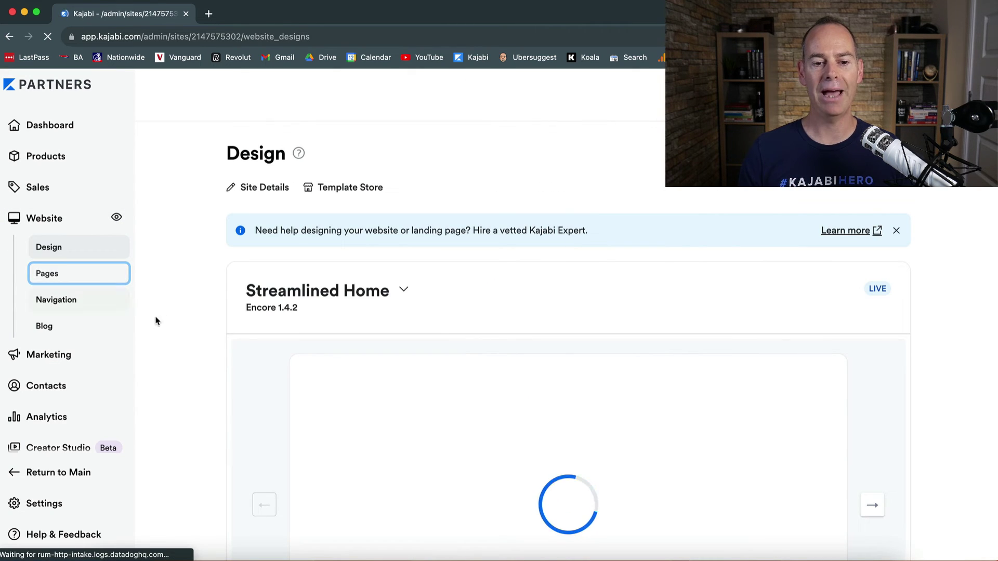
pyautogui.click(362, 224)
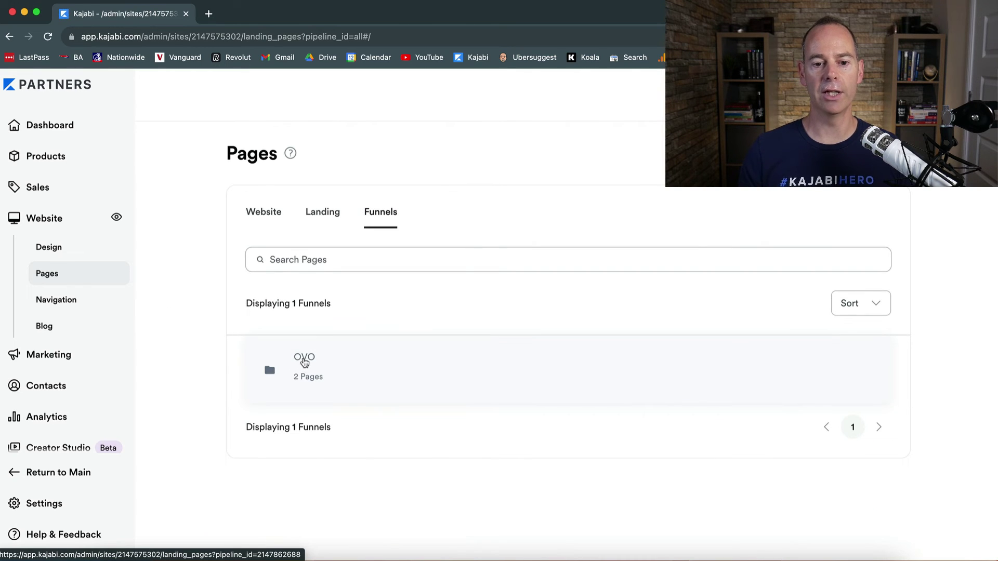
pyautogui.click(304, 362)
pyautogui.scroll(-2, 197, 379)
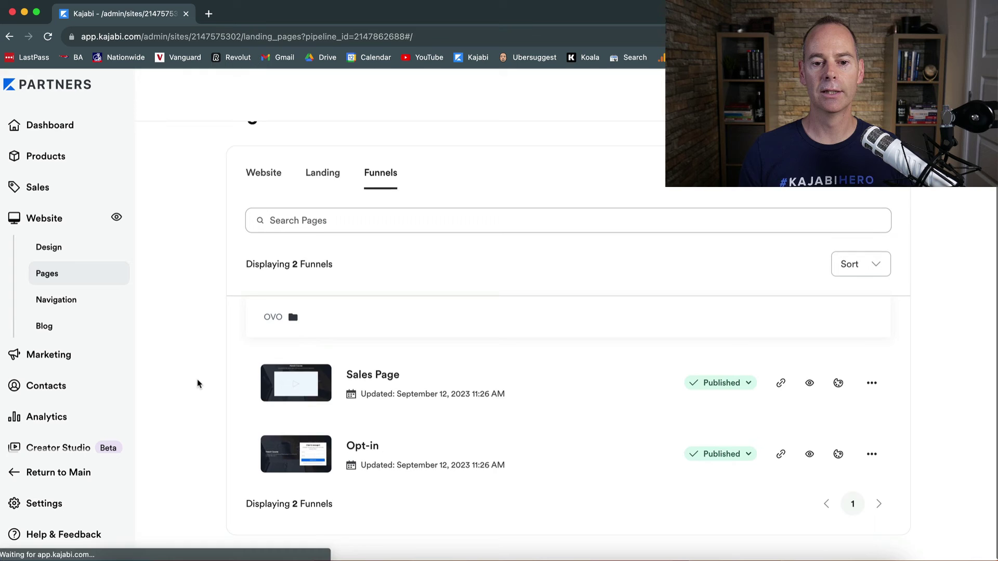
pyautogui.scroll(1, 198, 380)
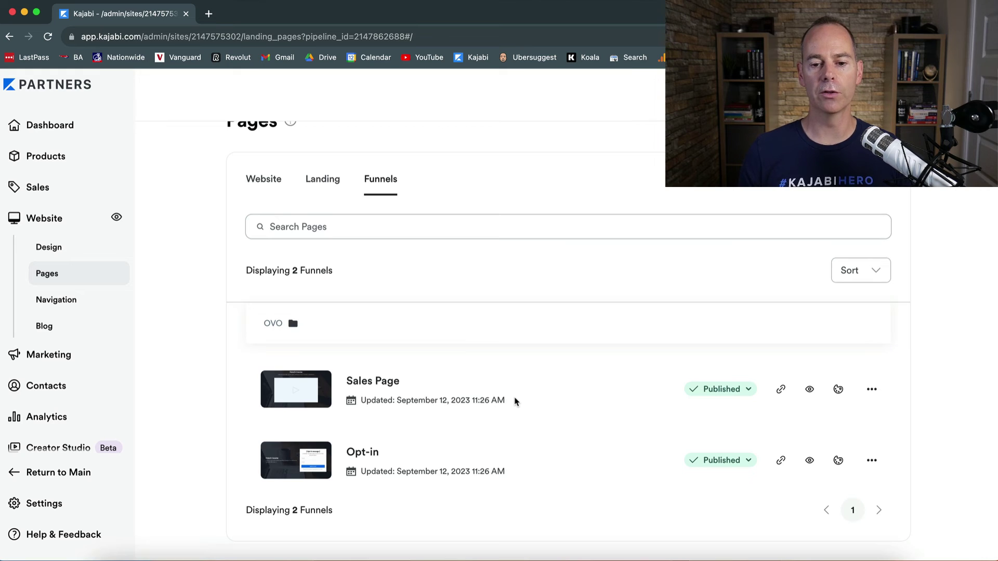
pyautogui.scroll(2, 517, 402)
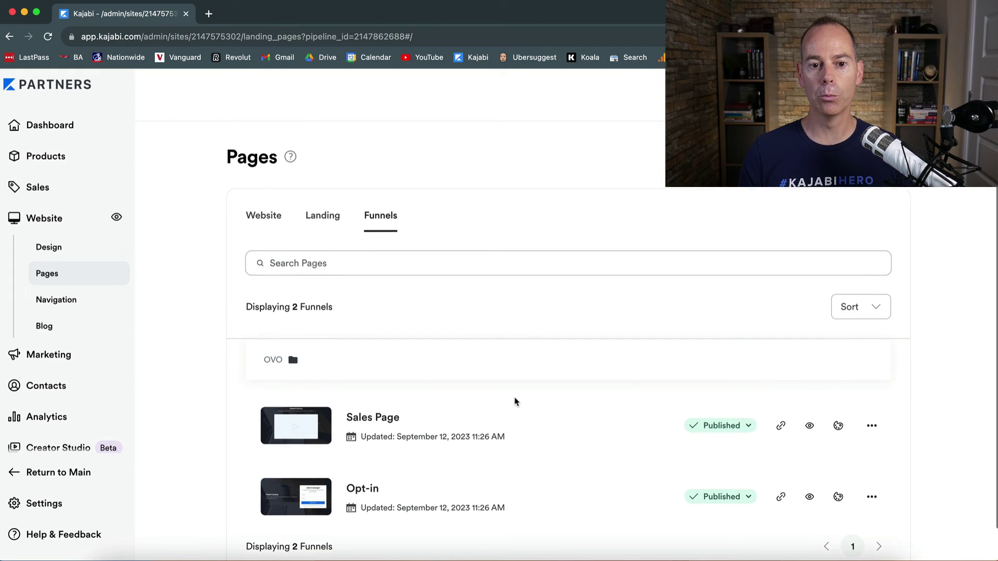